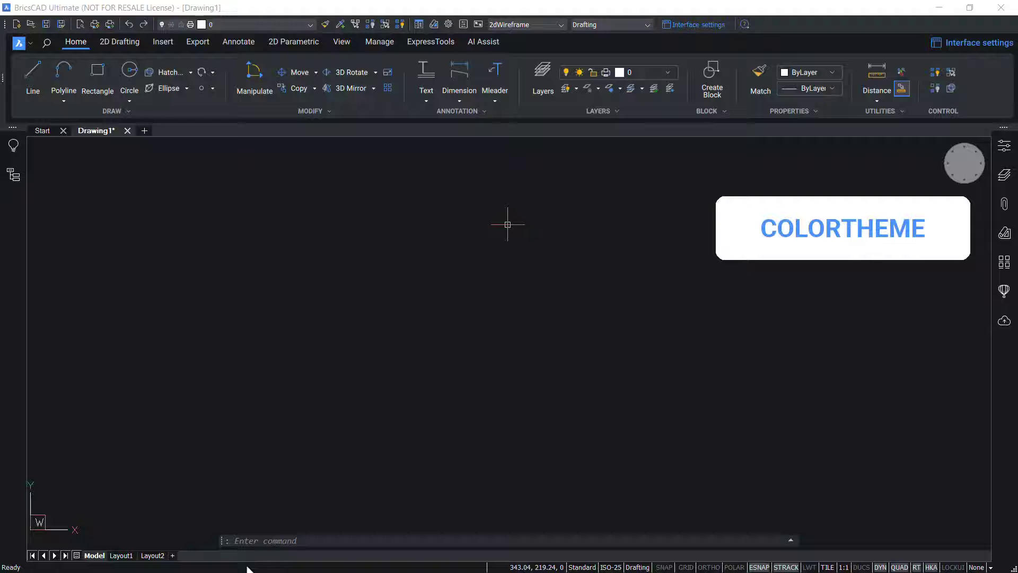
- Set the COLORTHEME variable to 1 to switch the interface to the light theme
type("COLORTHEME")
key("Return")
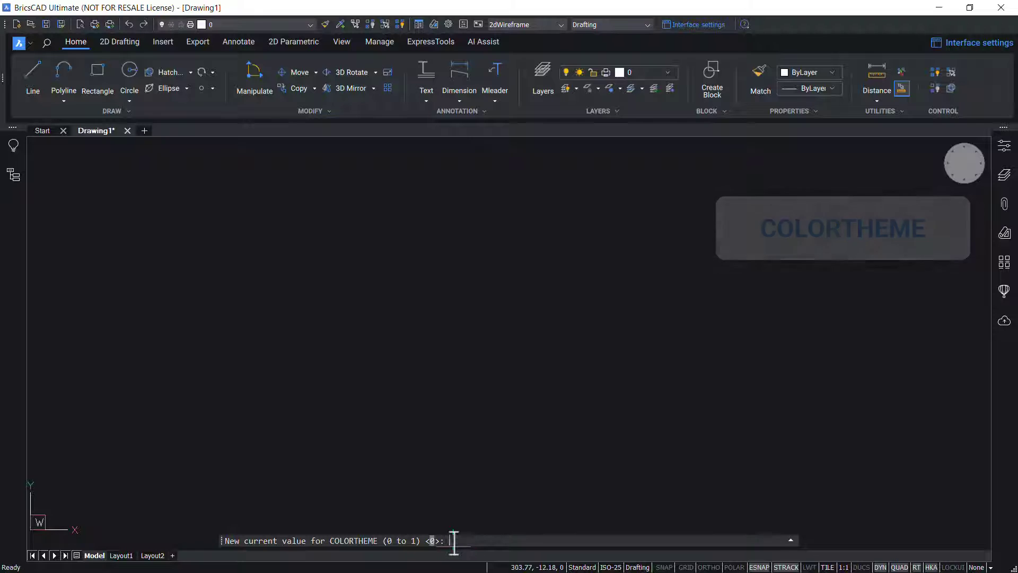
type("1")
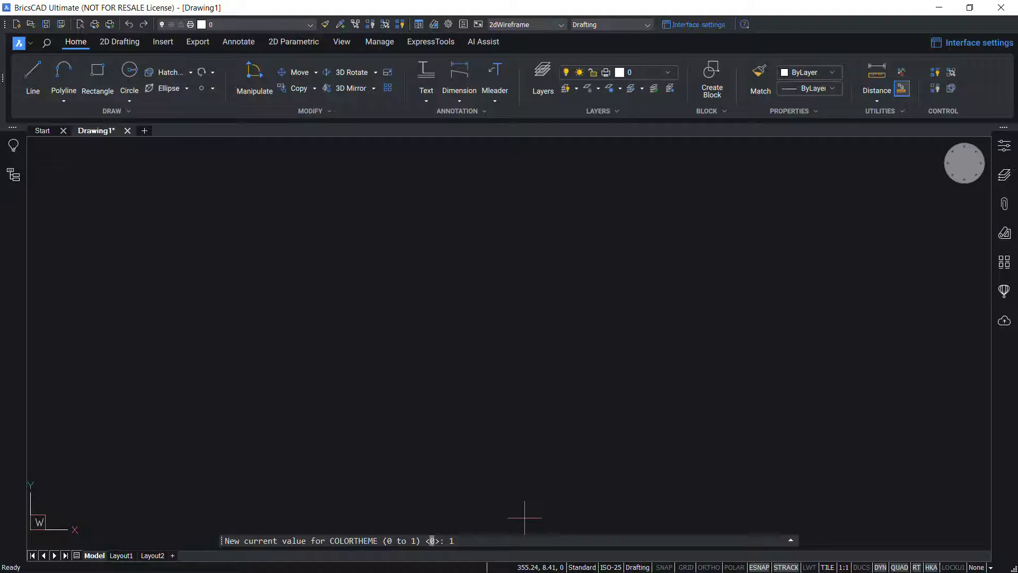
key("Return")
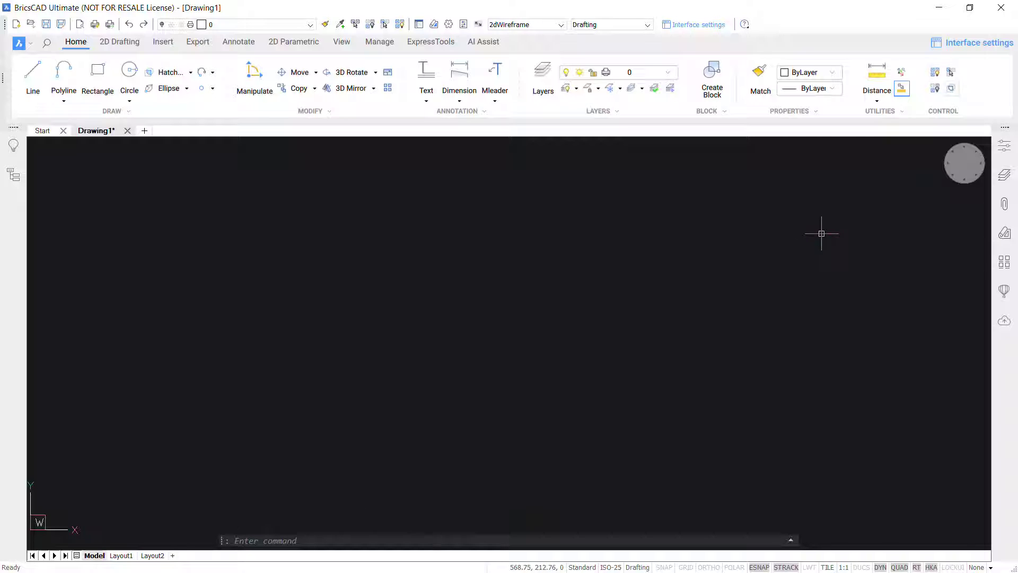
- Choose the Dark theme tile in Interface settings to restore the dark interface
left_click(971, 42)
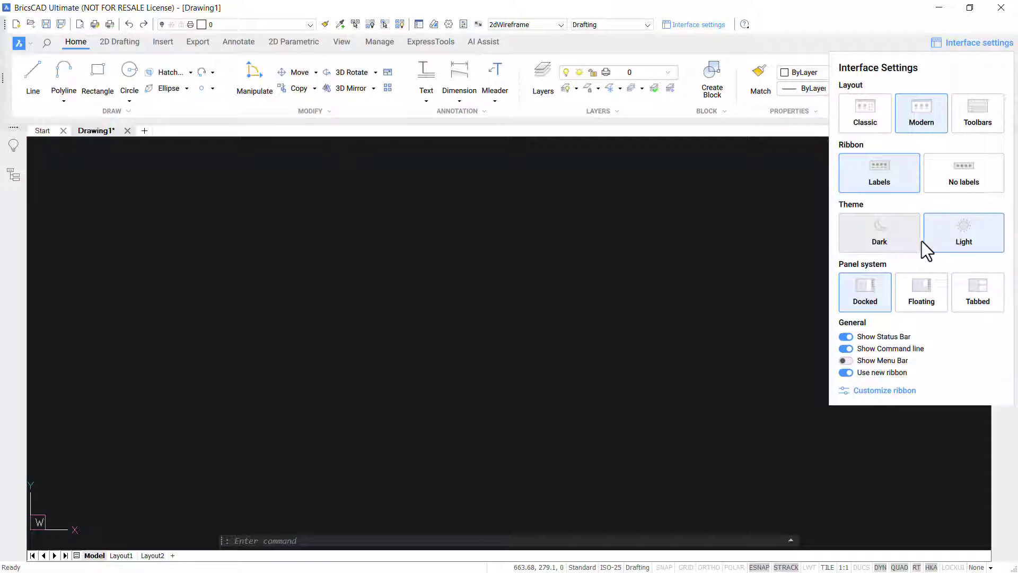
left_click(882, 244)
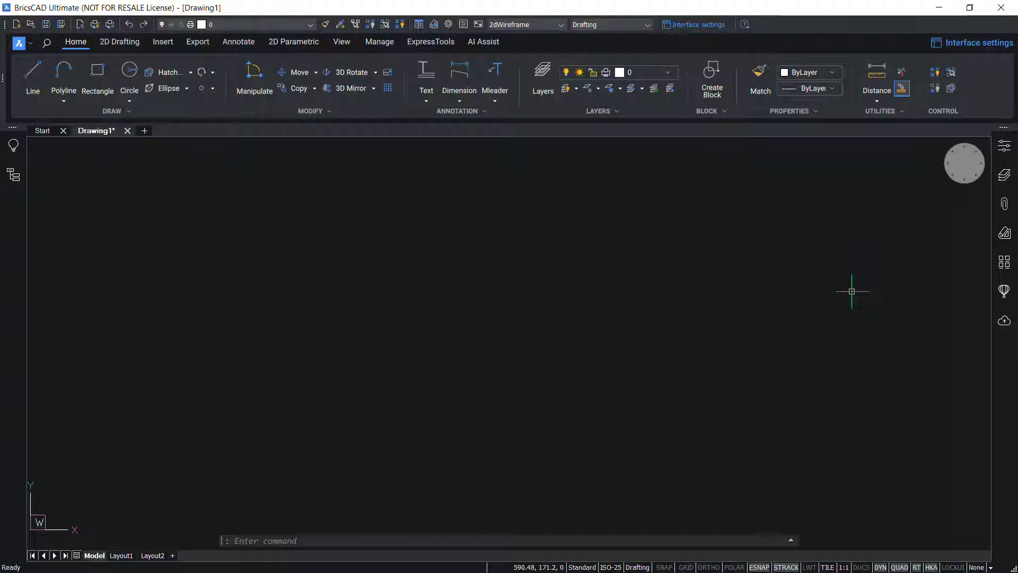
- Toggle Menu Bar in the ribbon's context menu until the classic File/Edit/View menu bar shows
right_click(519, 103)
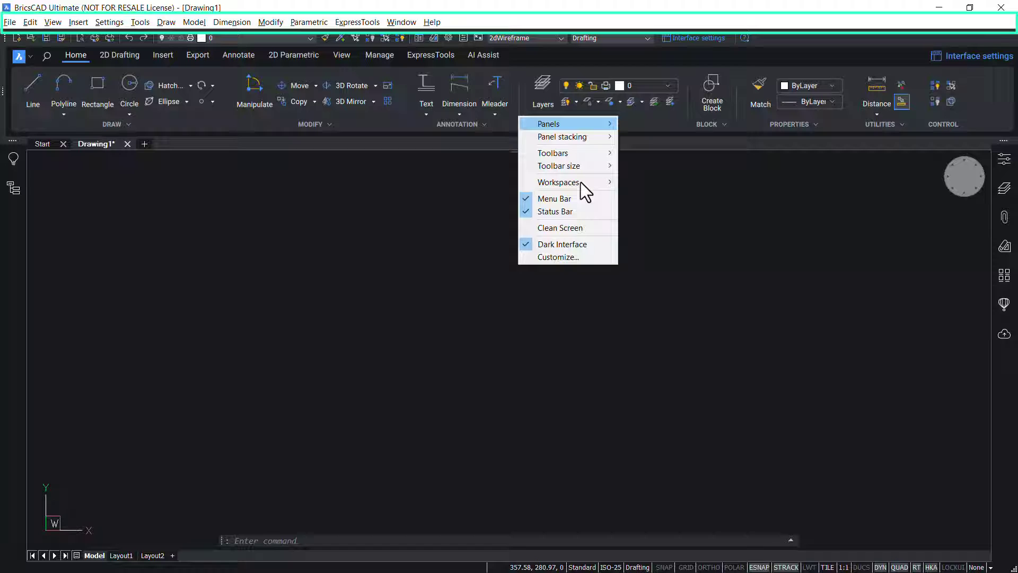
left_click(580, 198)
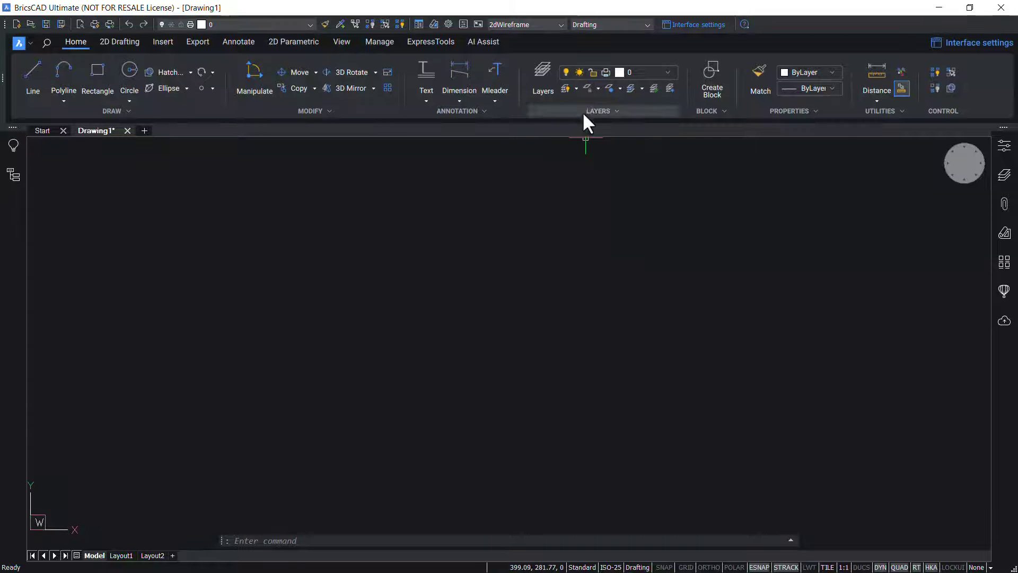
right_click(562, 43)
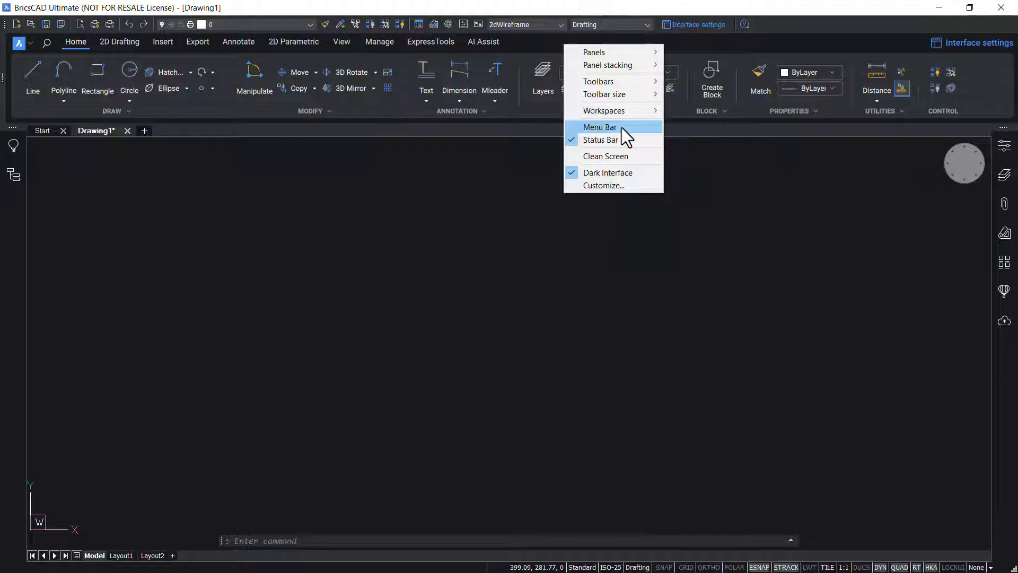
left_click(554, 202)
right_click(520, 96)
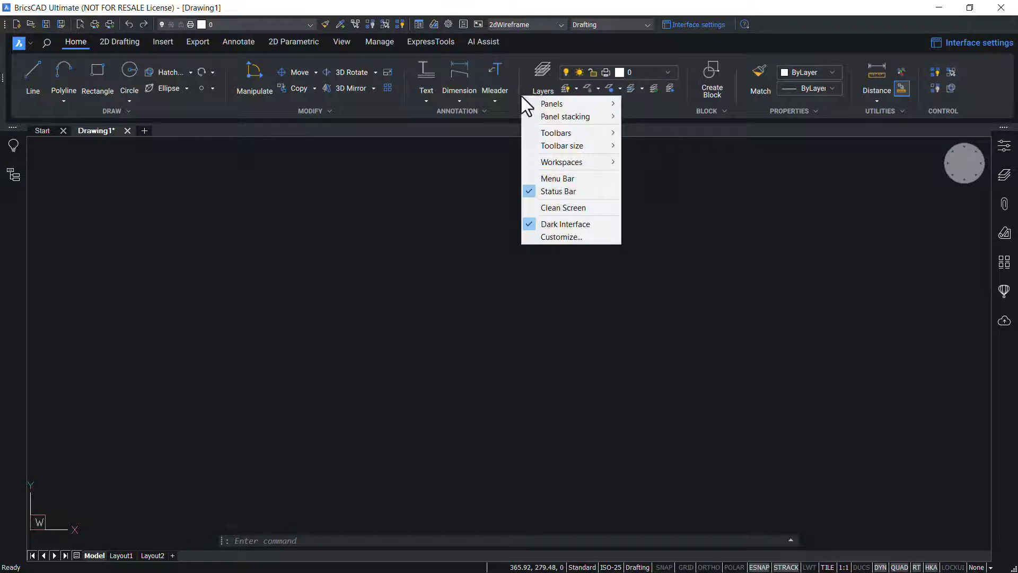
left_click(565, 183)
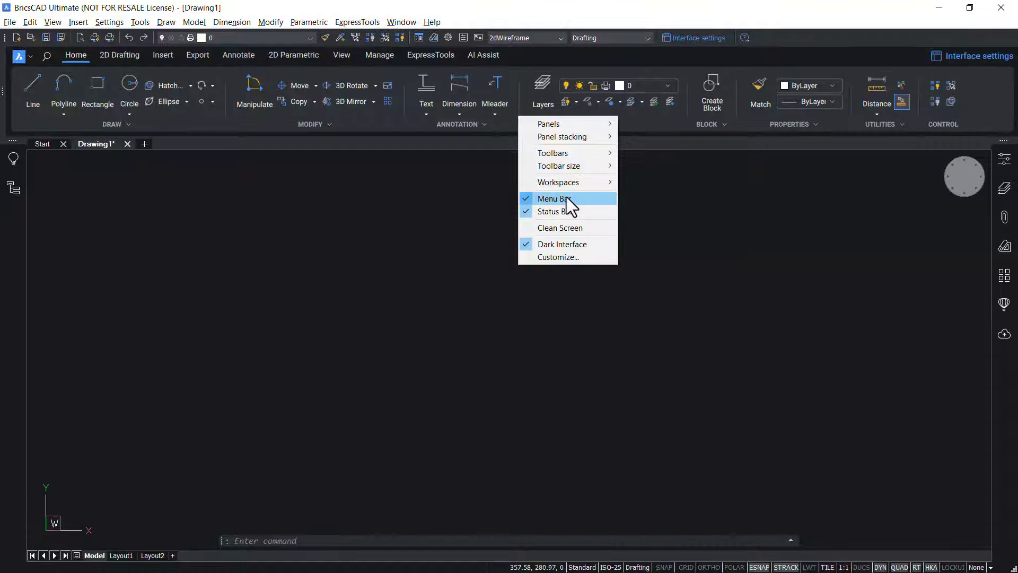
left_click(566, 197)
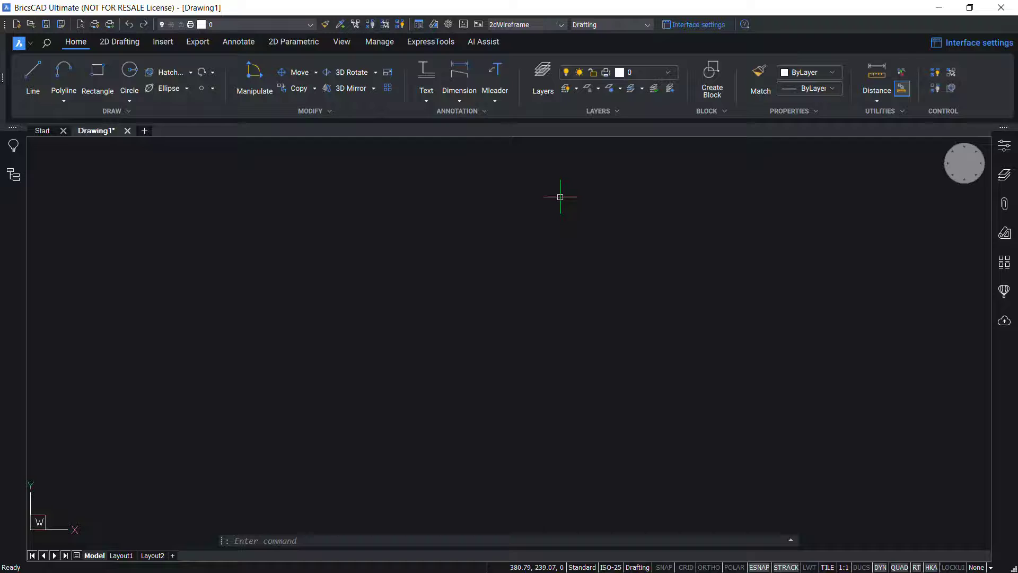
right_click(540, 105)
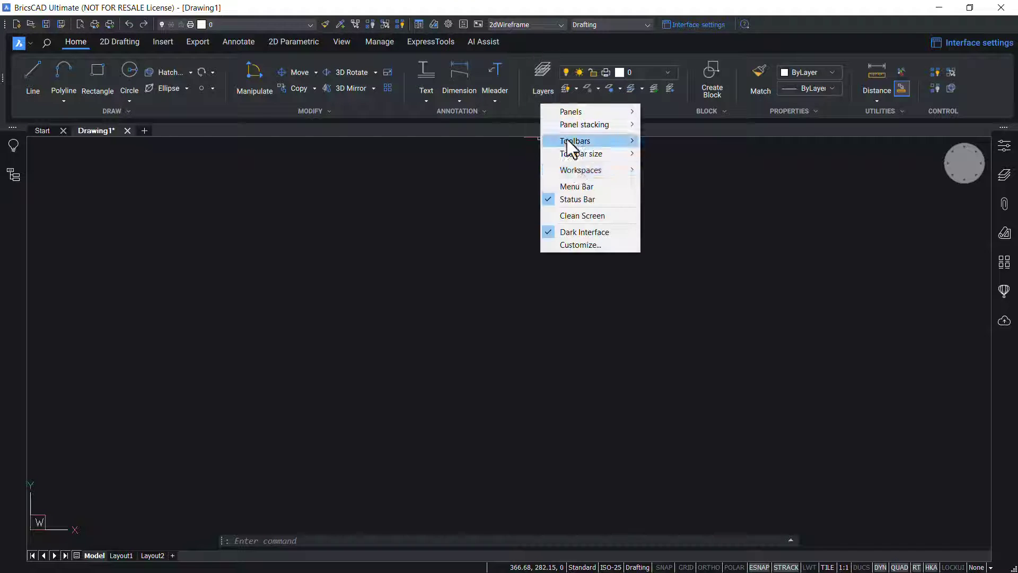
left_click(582, 190)
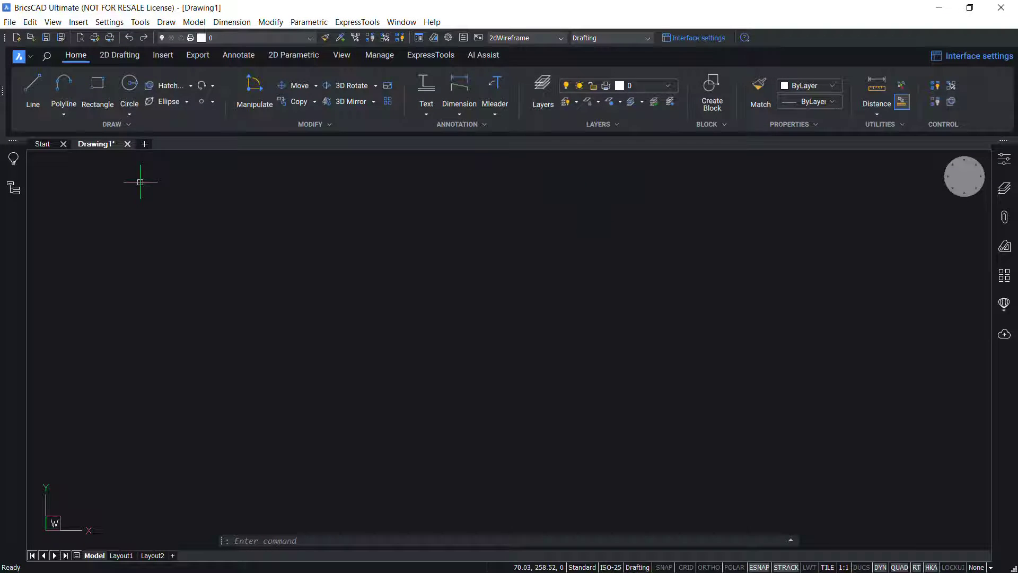
left_click(11, 22)
mouse_move(25, 21)
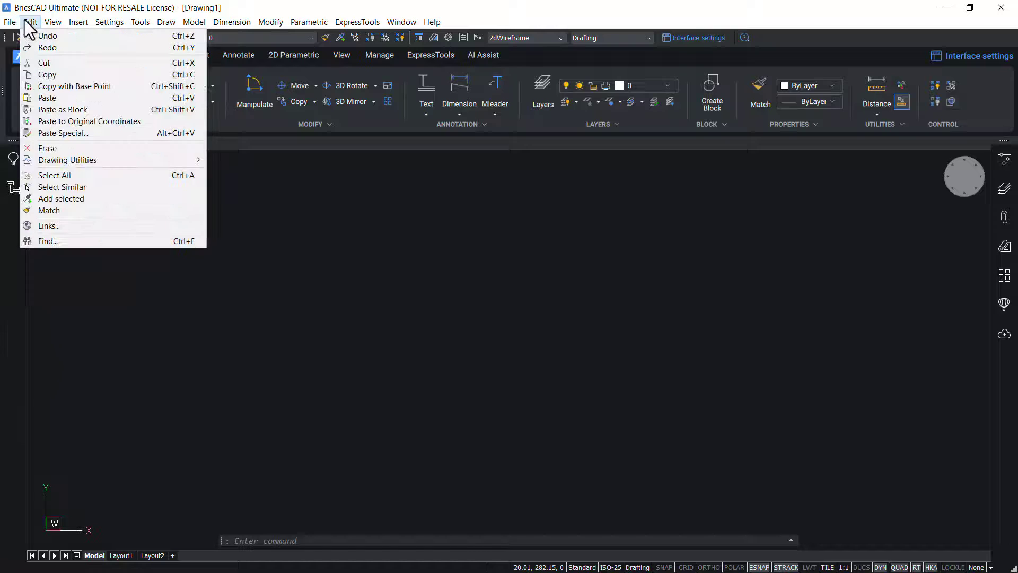
mouse_move(74, 21)
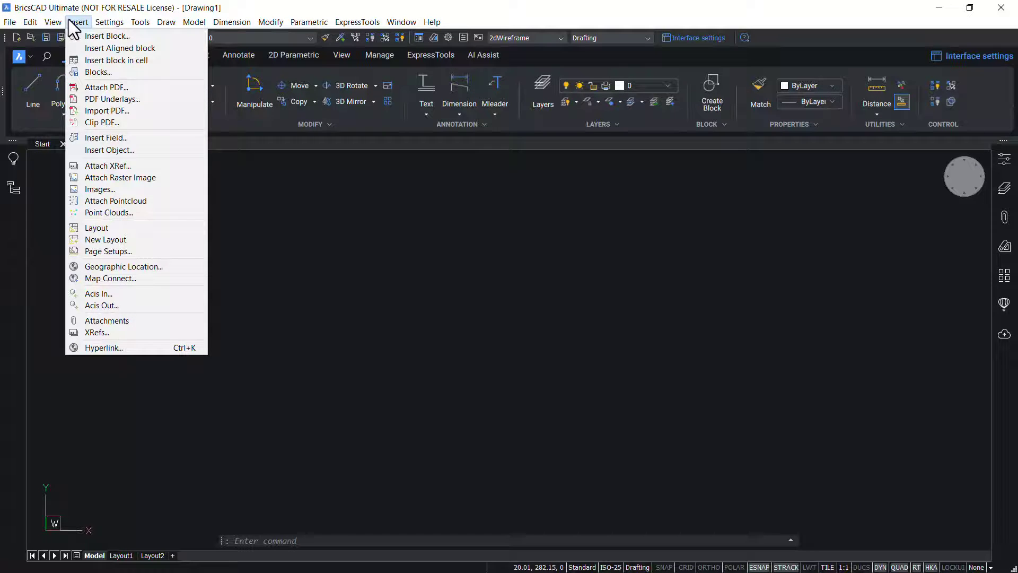
mouse_move(135, 23)
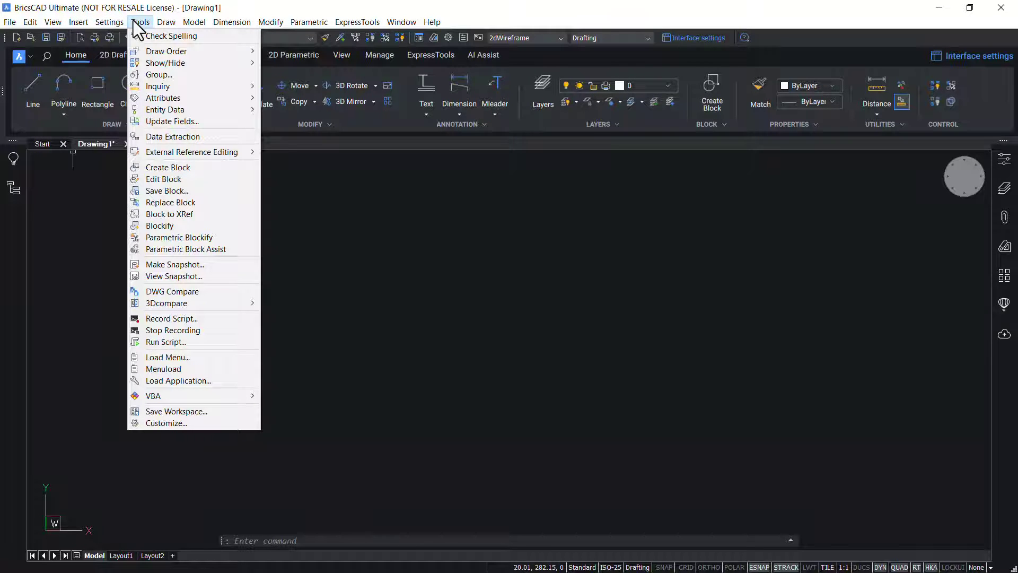
mouse_move(213, 22)
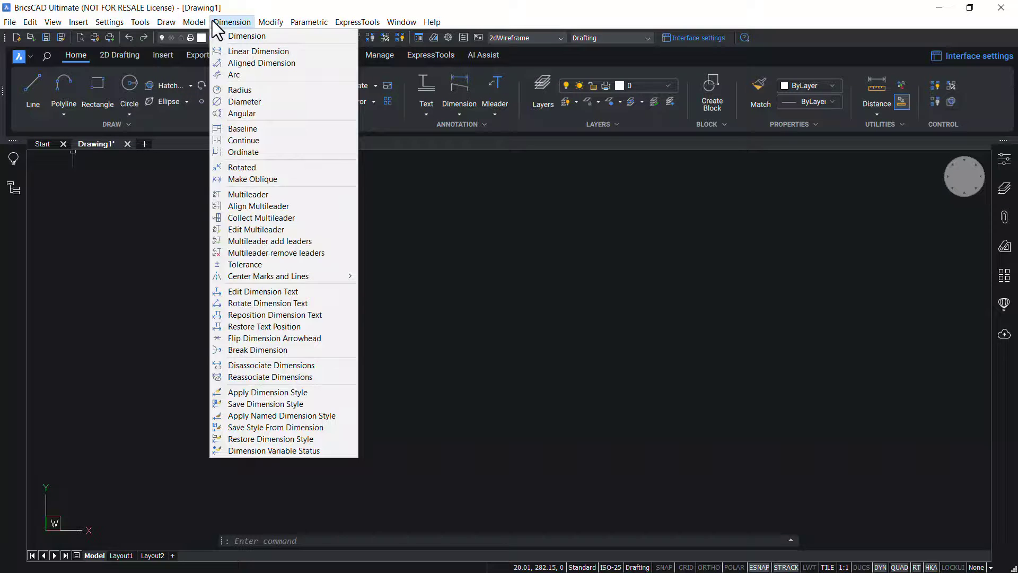
mouse_move(305, 23)
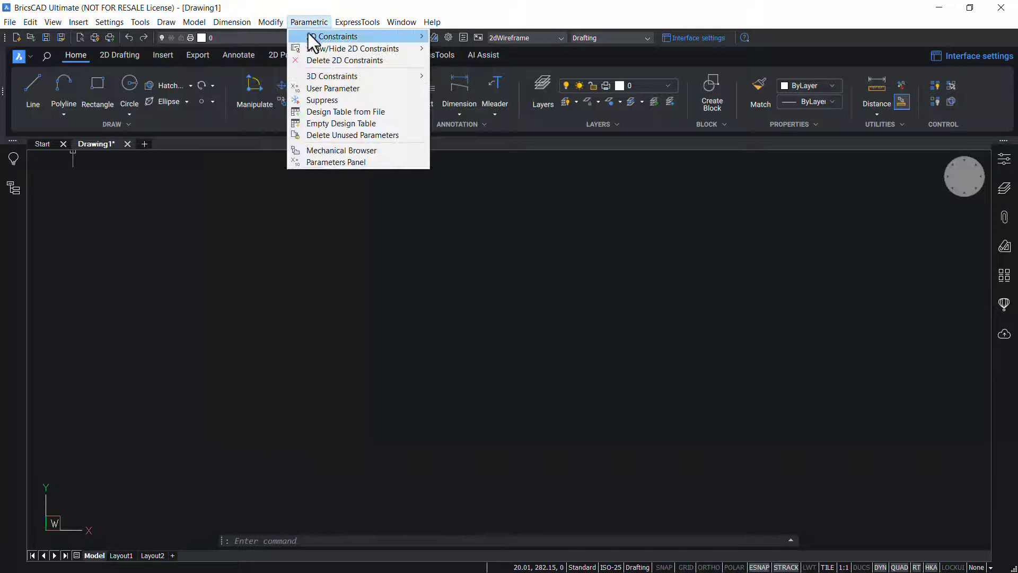
left_click(627, 316)
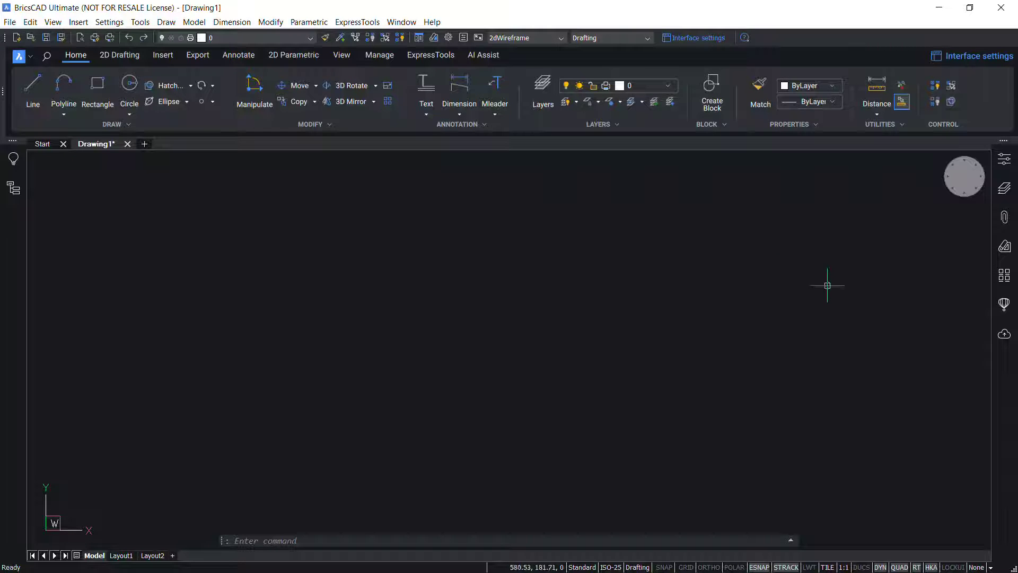
left_click(967, 56)
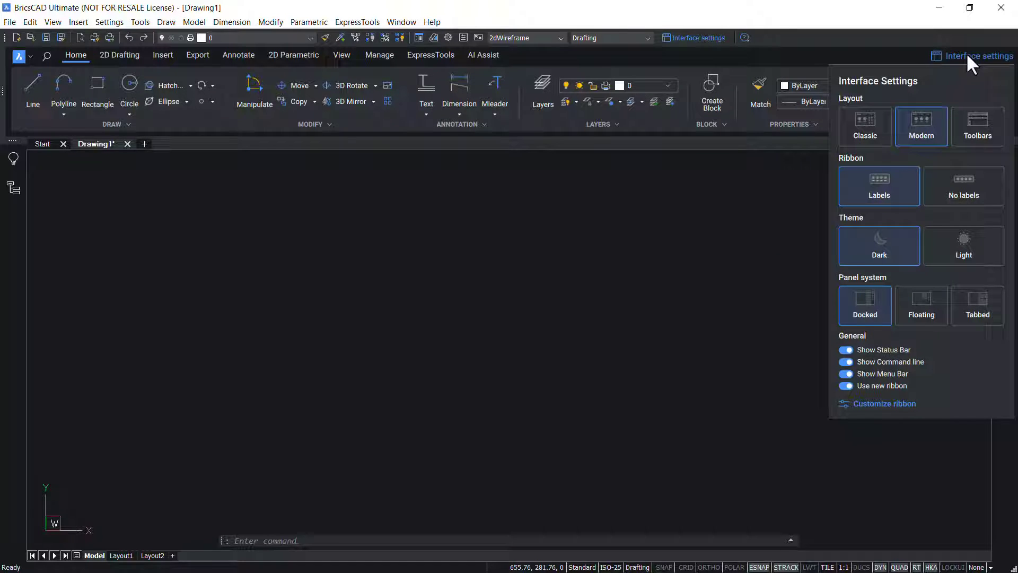
left_click(846, 373)
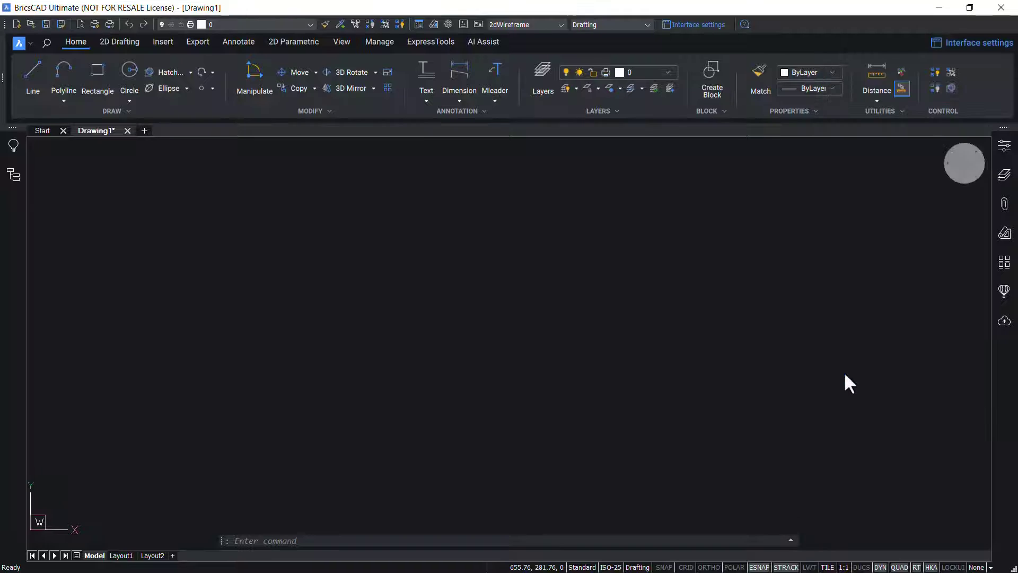
left_click(975, 43)
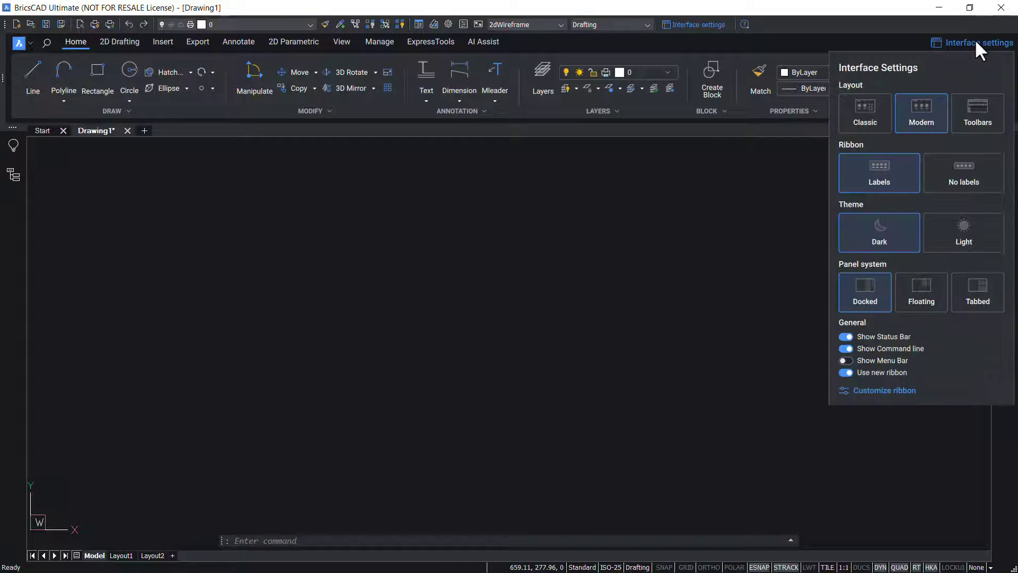
left_click(845, 361)
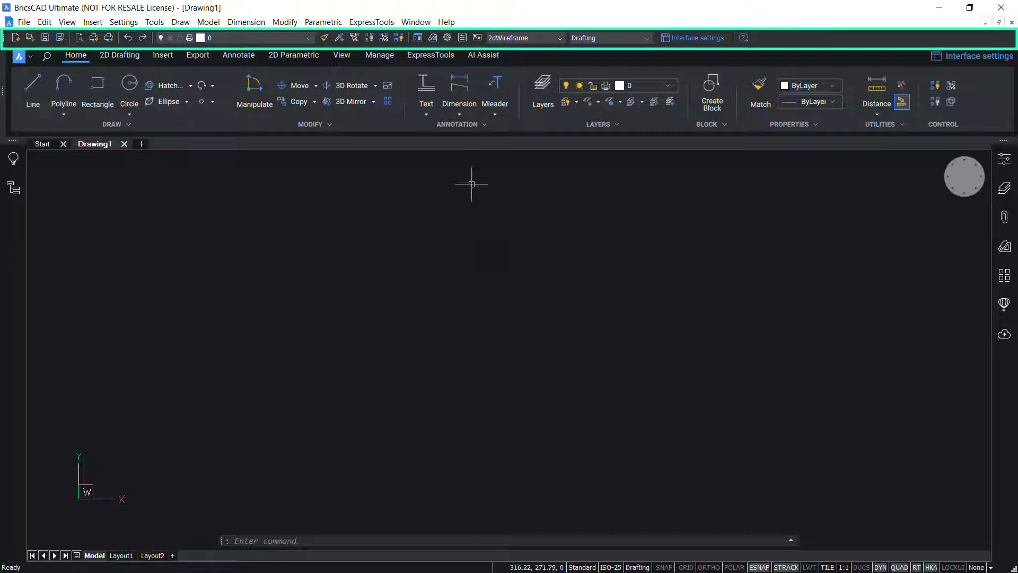
- Open the floating Arcs toolbar via Toolbars > BRICSCAD > Arcs
right_click(662, 52)
mouse_move(717, 95)
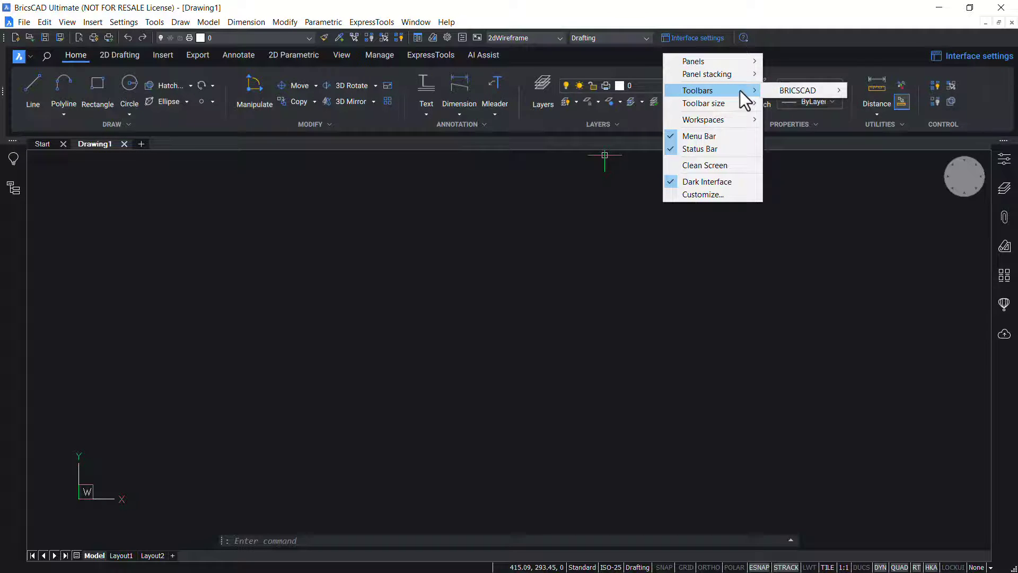
mouse_move(793, 90)
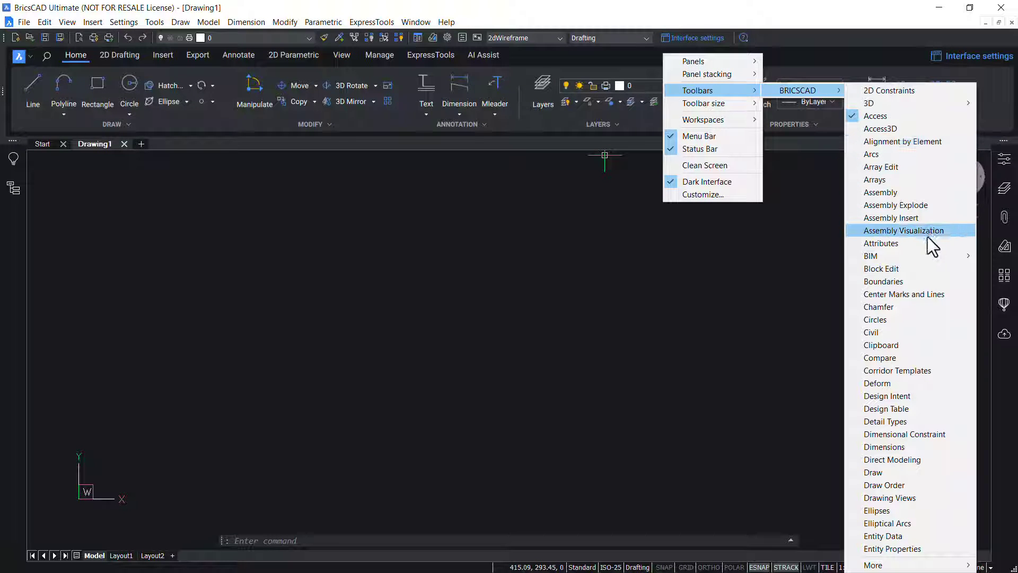
left_click(871, 154)
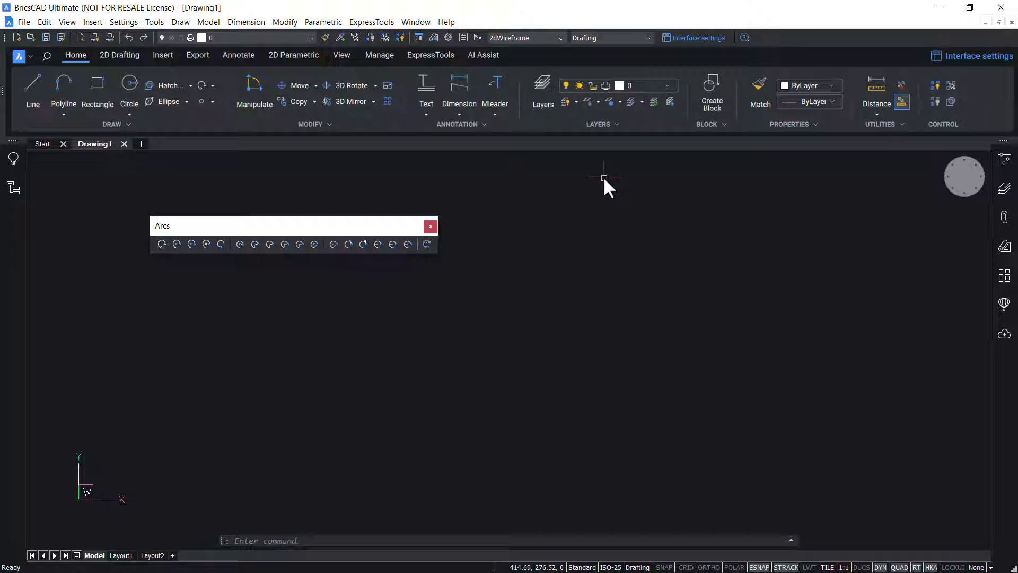
- Try large toolbar icons, close the Arcs toolbar, then set Toolbar size to Small icons
right_click(557, 55)
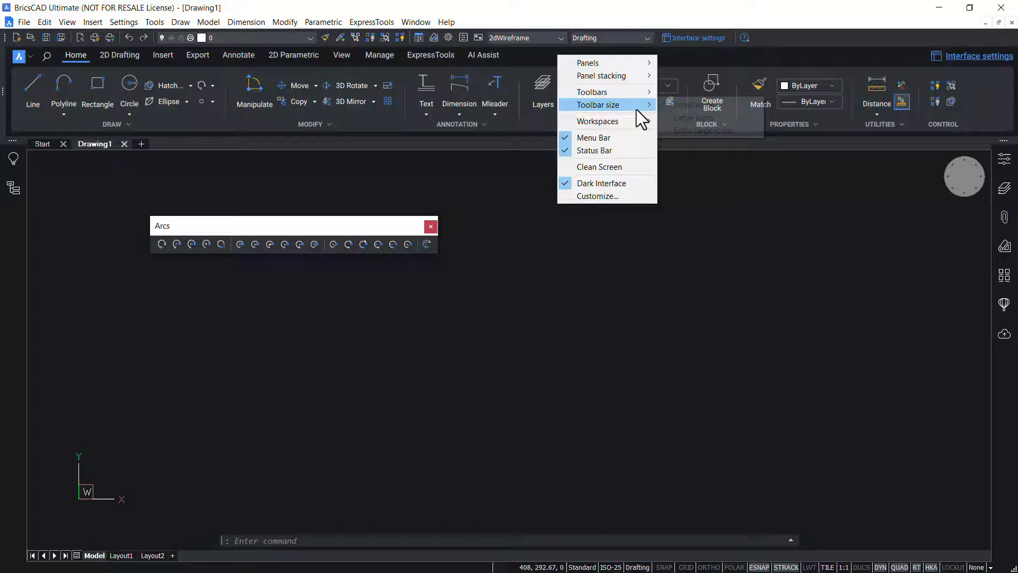
mouse_move(636, 109)
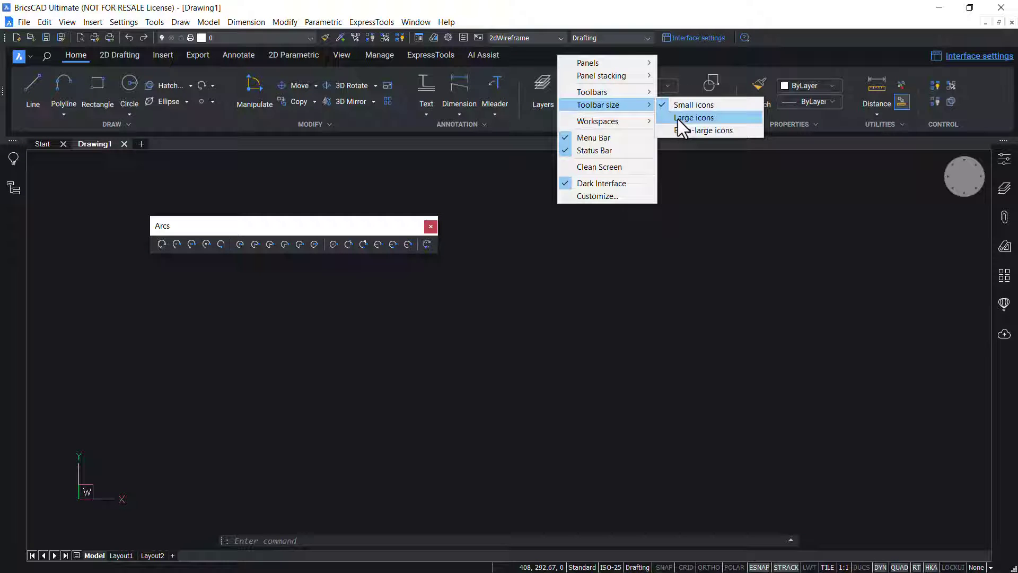
left_click(678, 119)
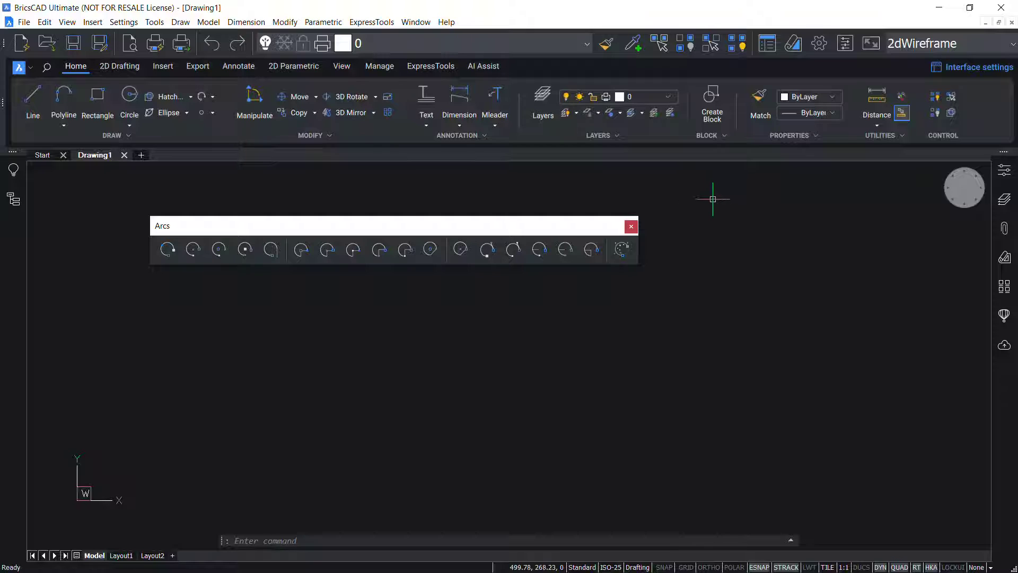
left_click(631, 227)
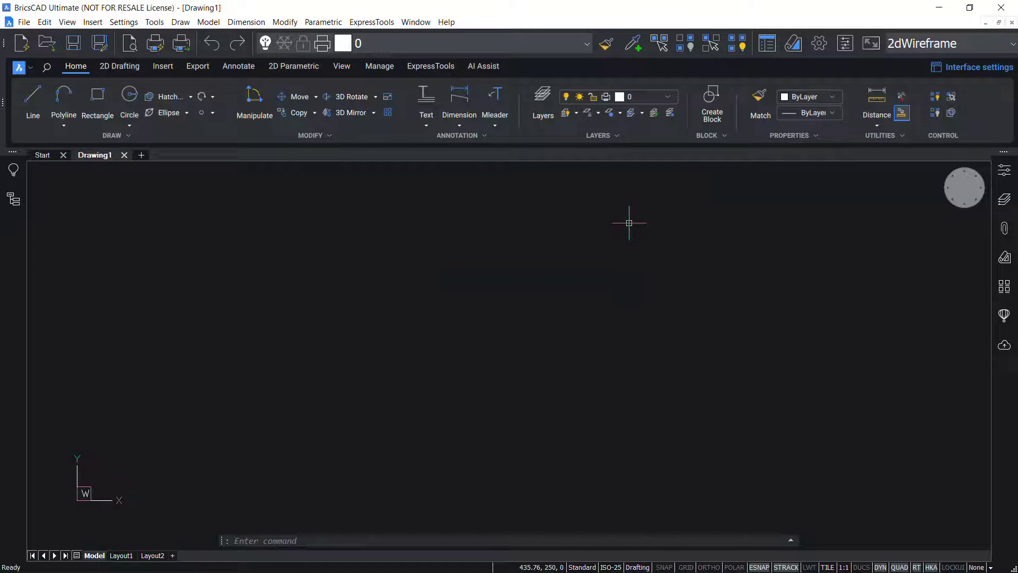
right_click(601, 65)
mouse_move(666, 127)
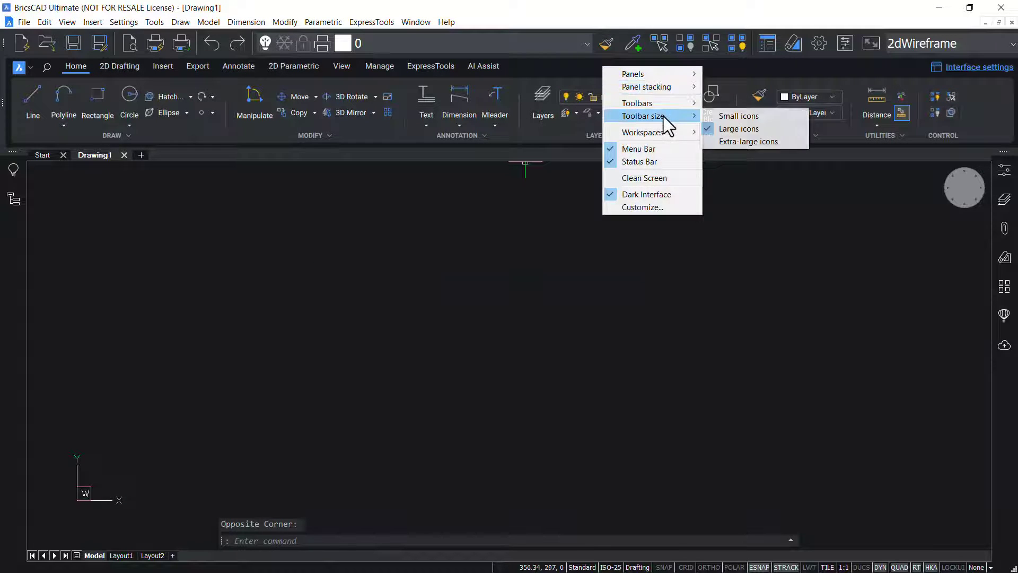
left_click(738, 116)
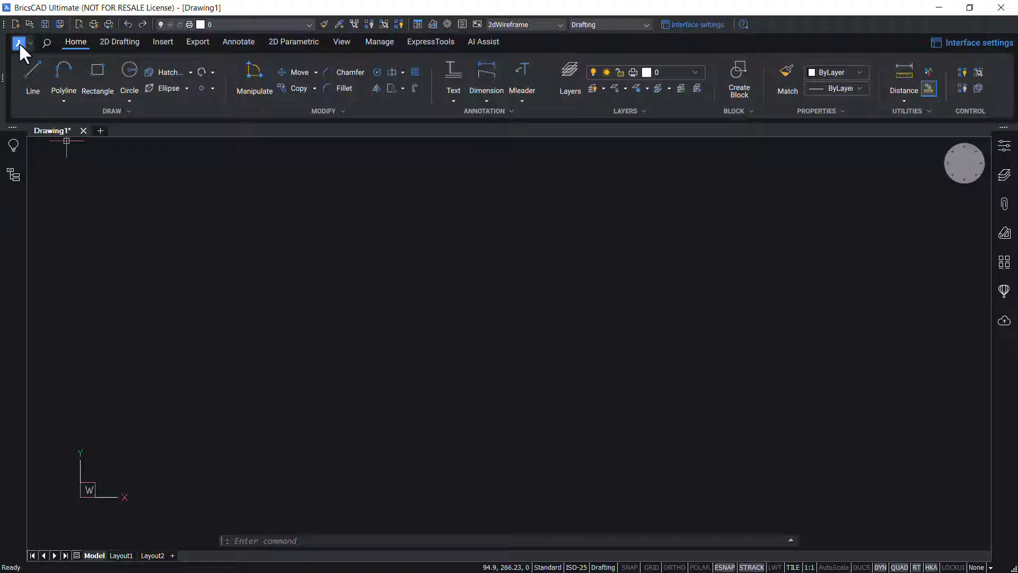
- Reopen the Start page with Show Start Page from the application menu
left_click(19, 42)
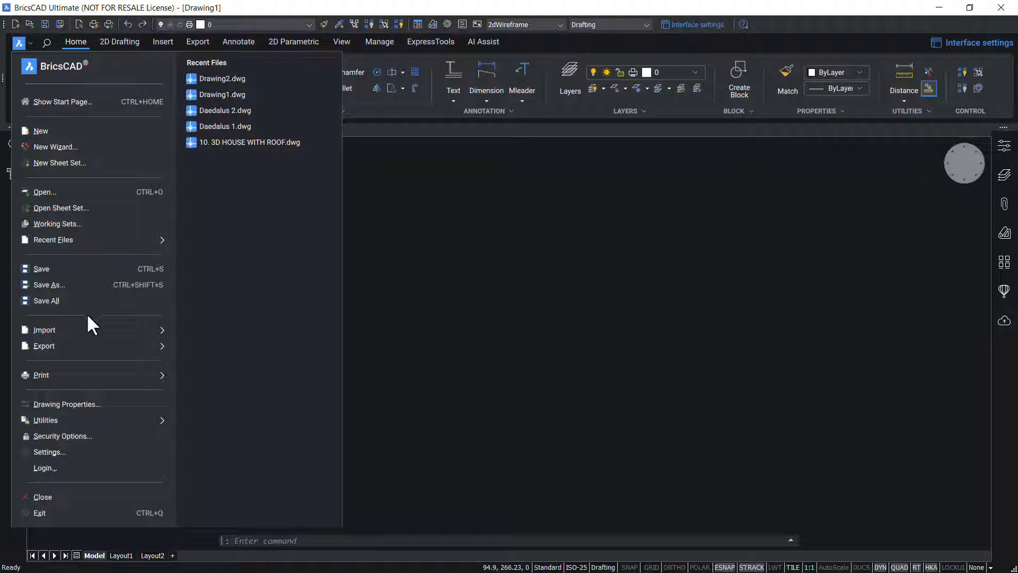
mouse_move(90, 381)
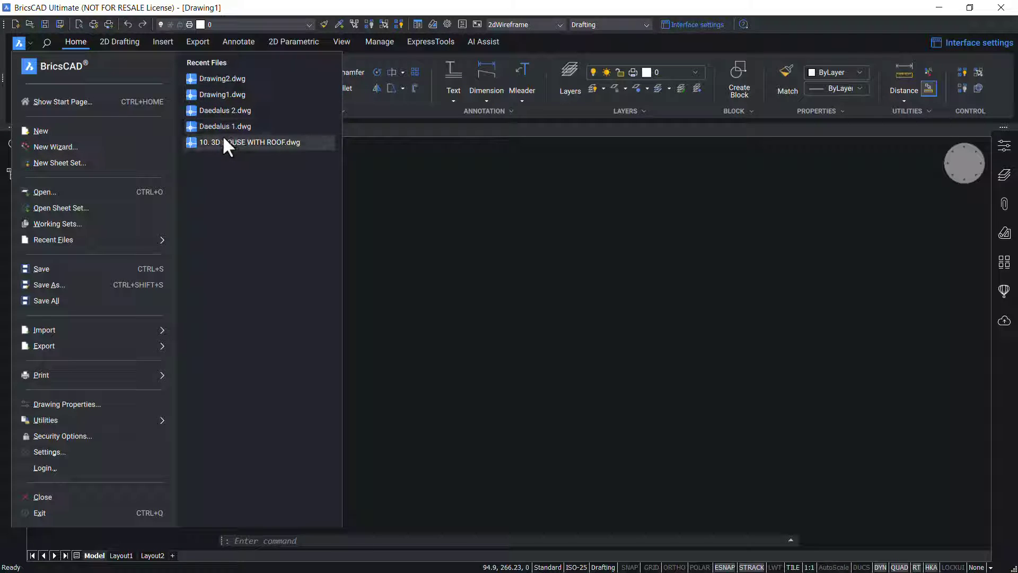
left_click(93, 101)
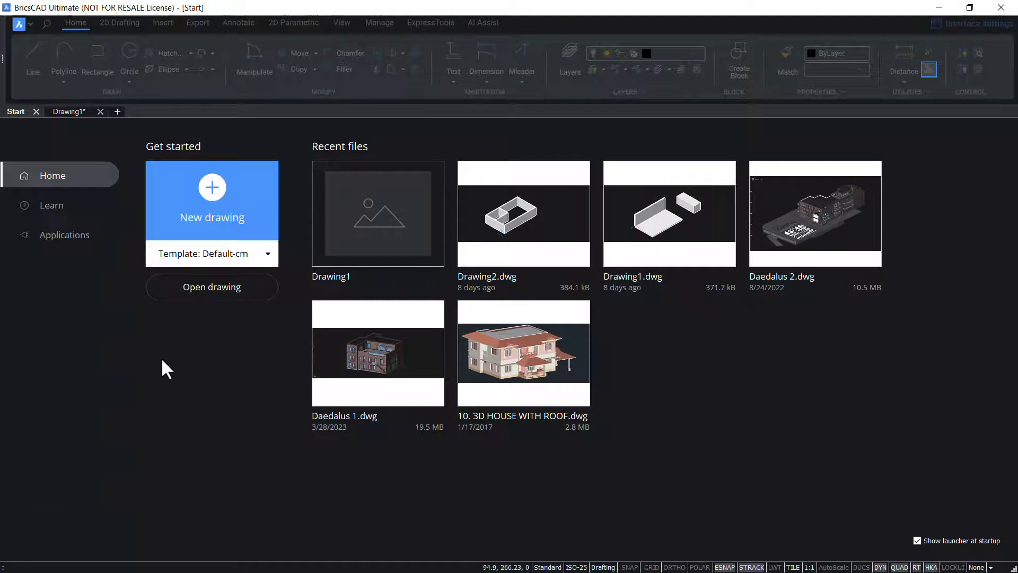
- Bring up the Start page tab with Ctrl+Home
key("ctrl+Home")
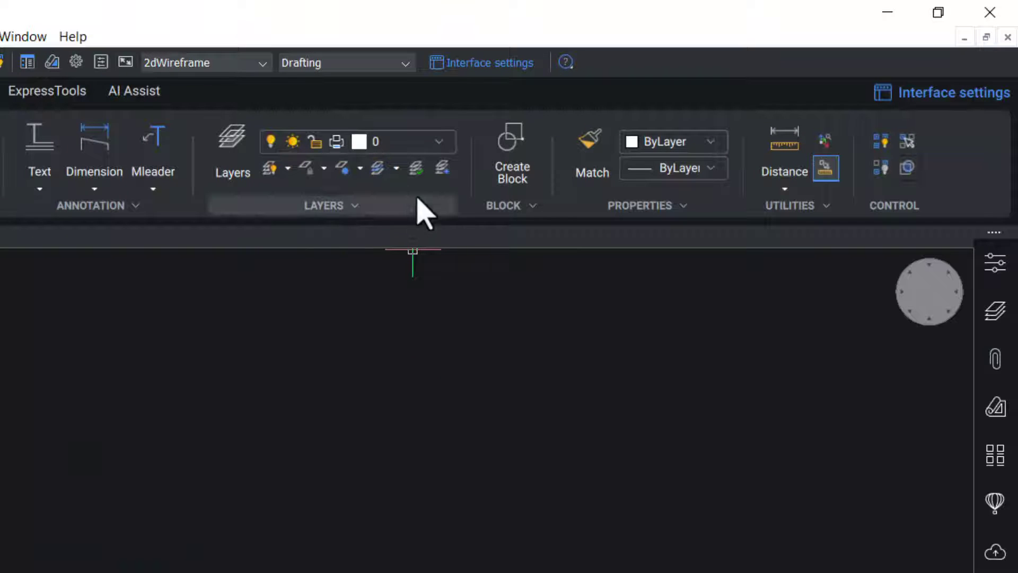
- Switch the workspace to Modeling through the ribbon's Workspaces menu
right_click(416, 192)
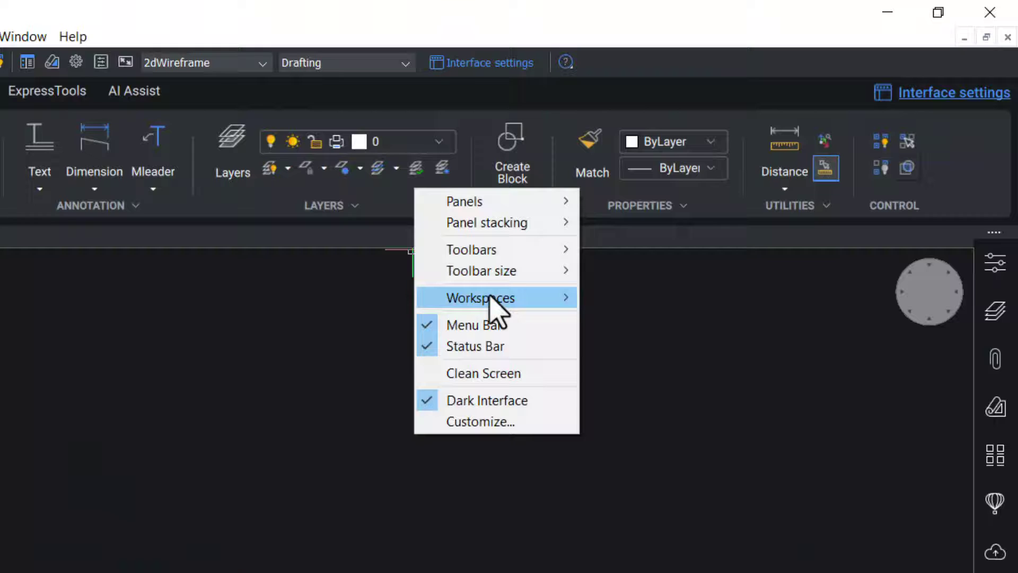
mouse_move(490, 297)
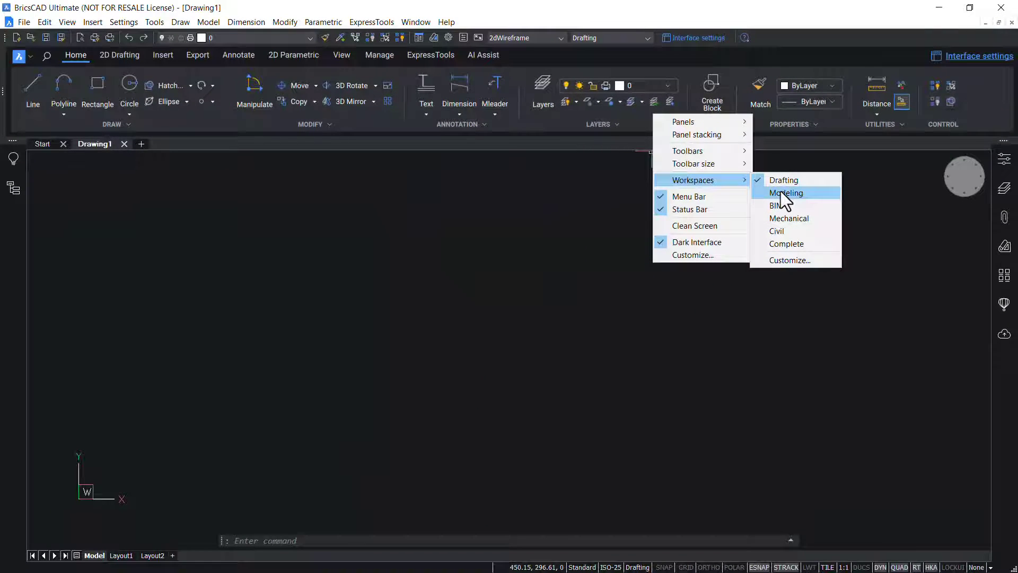
left_click(780, 192)
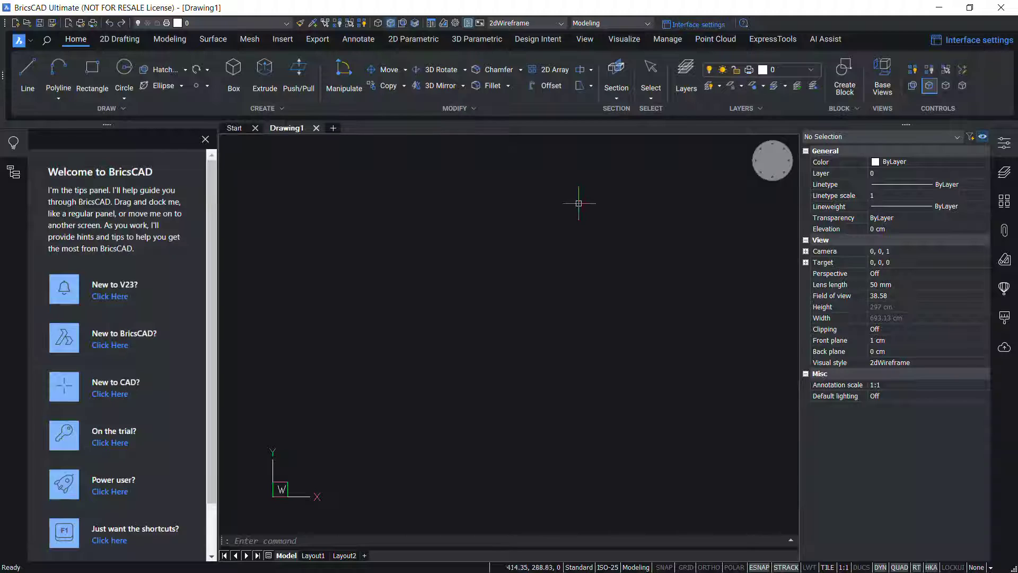
- Switch off the Use new ribbon toggle in Interface settings
left_click(936, 43)
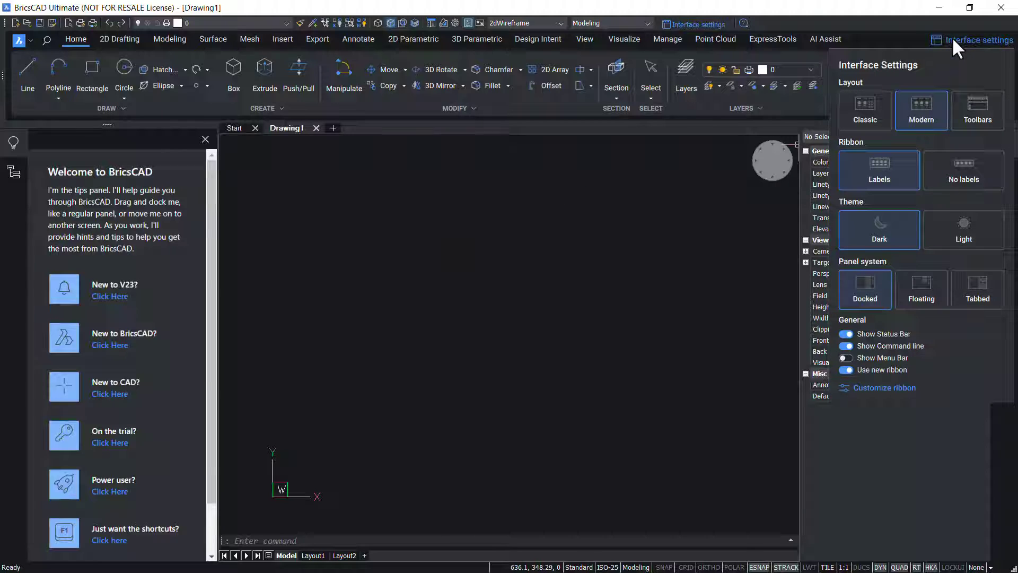
left_click(845, 370)
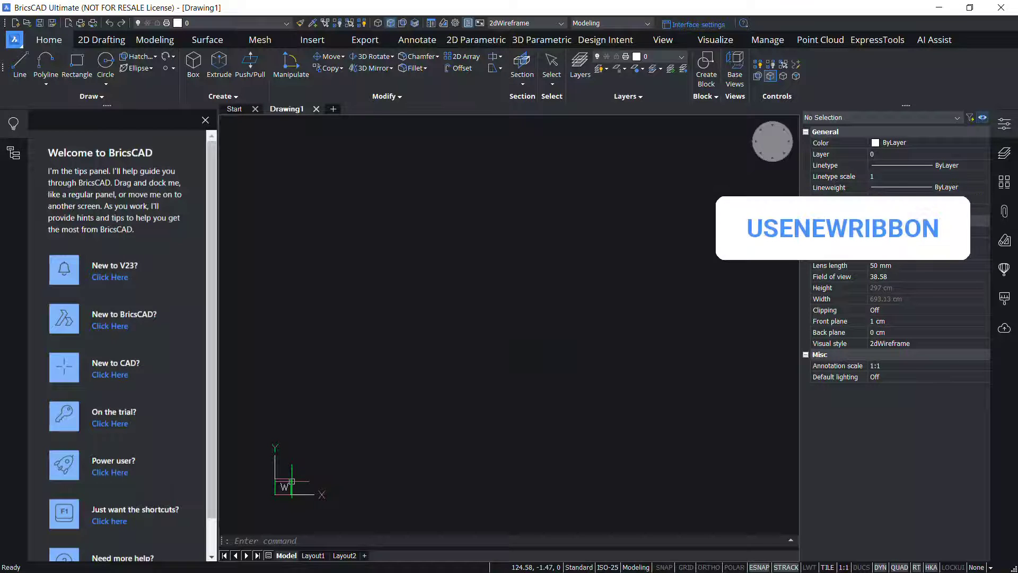
- Set USENEWRIBBON to 1 to restore the new-style ribbon
left_click(272, 539)
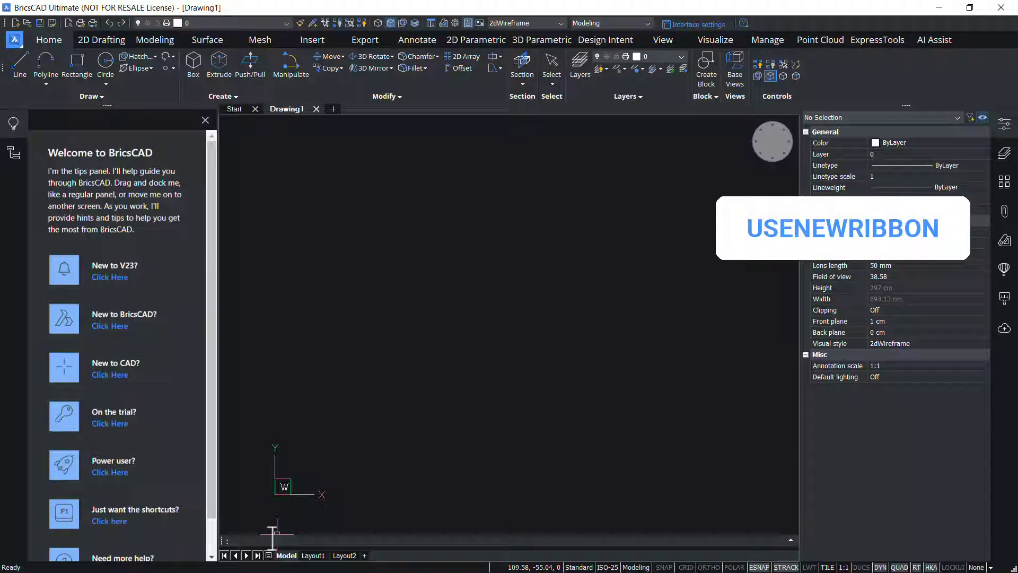
type("USENEWRIBBON")
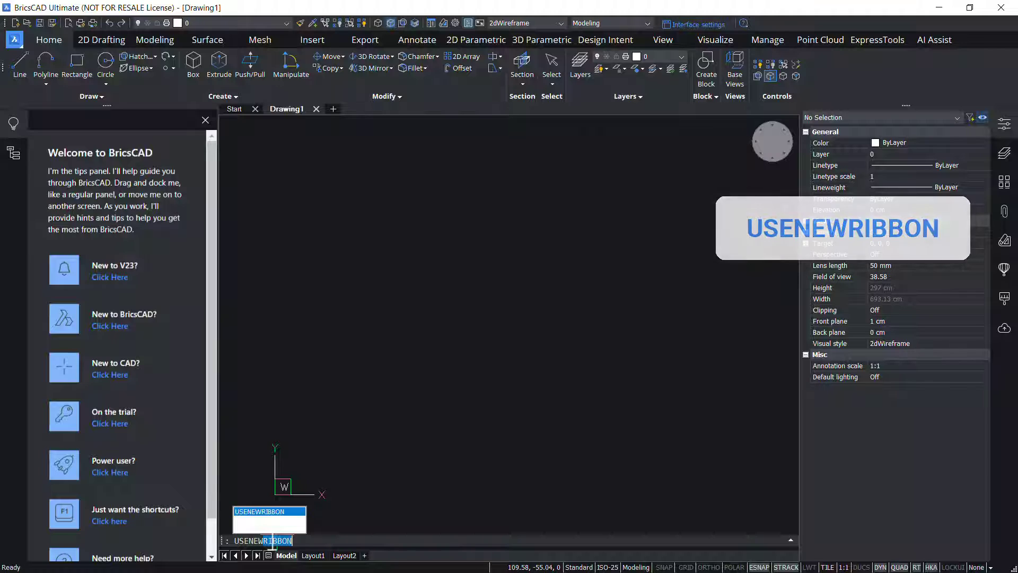
key("Return")
type("1")
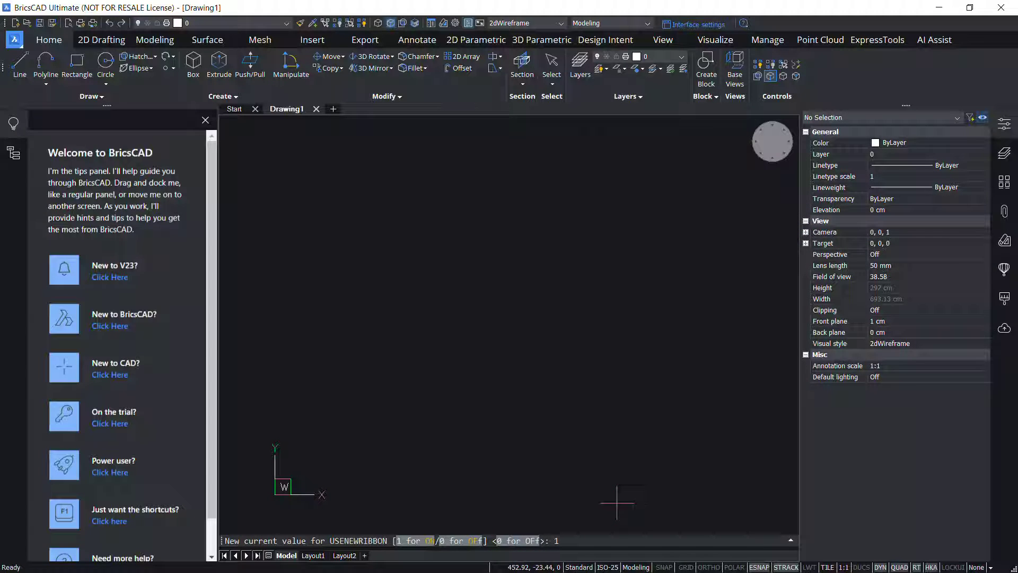
key("Return")
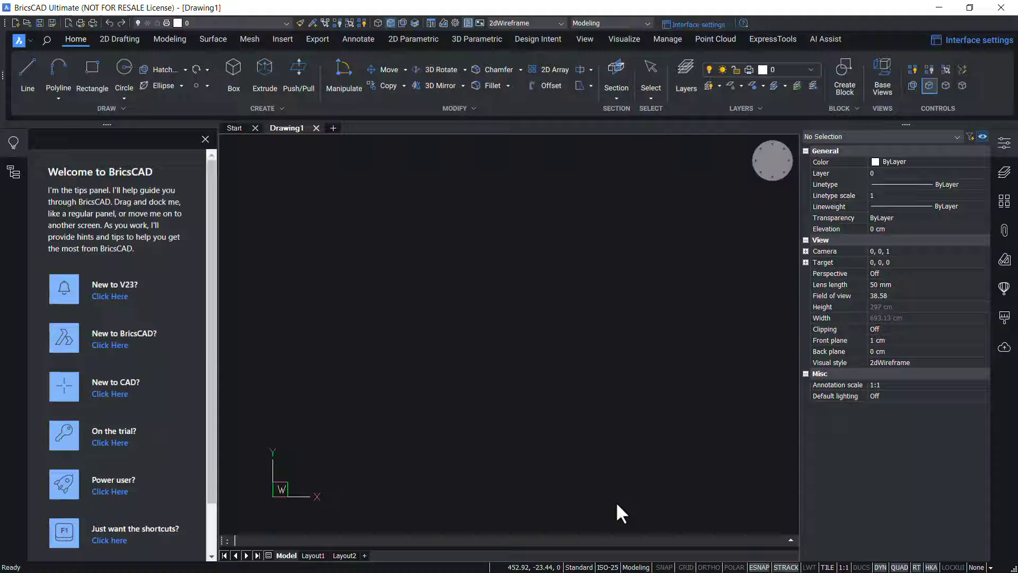
- Close the ribbon with RIBBONCLOSE, then bring it back with RIBBON
type("ribbon")
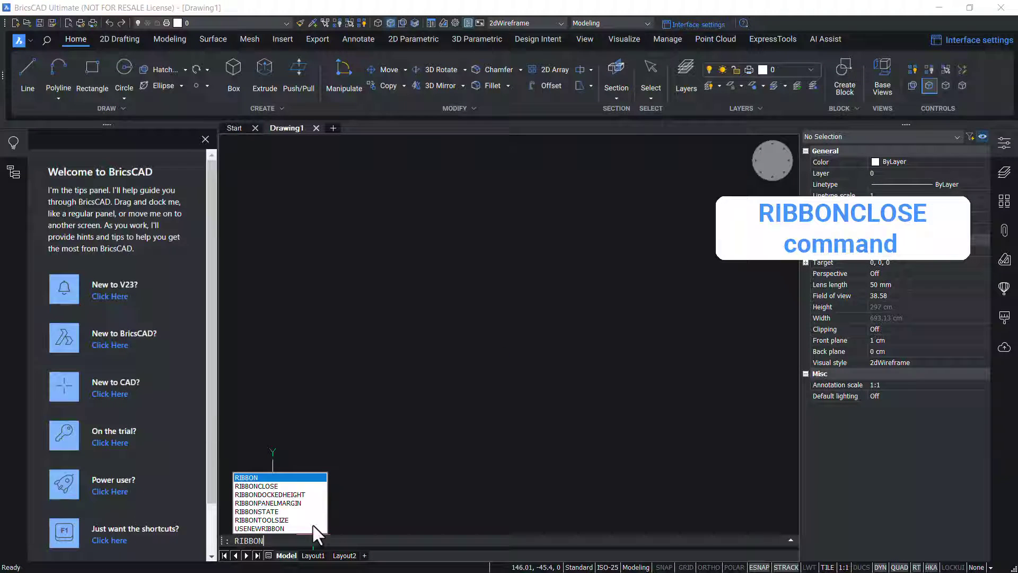
left_click(275, 485)
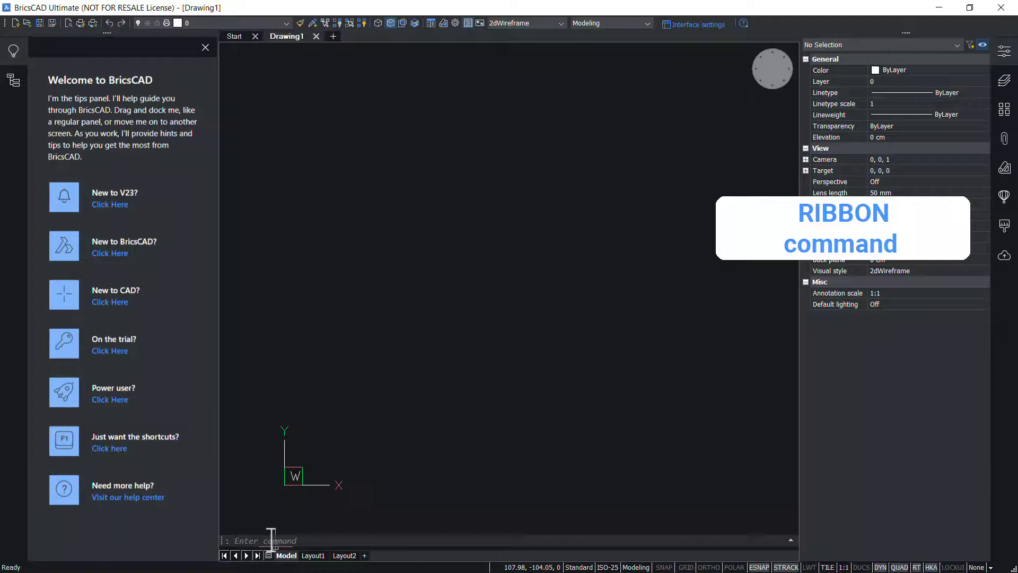
type("ribbon")
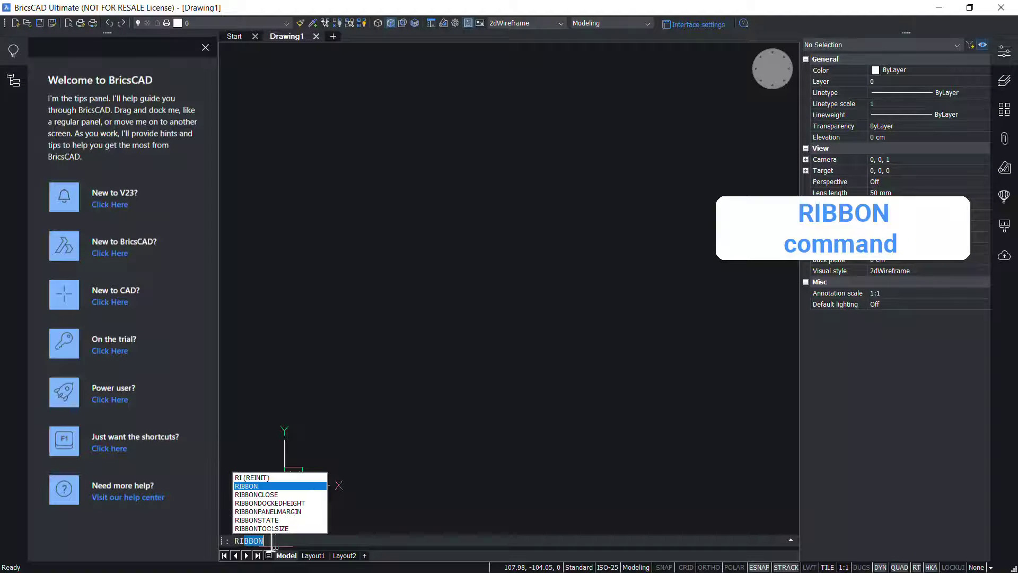
key("Return")
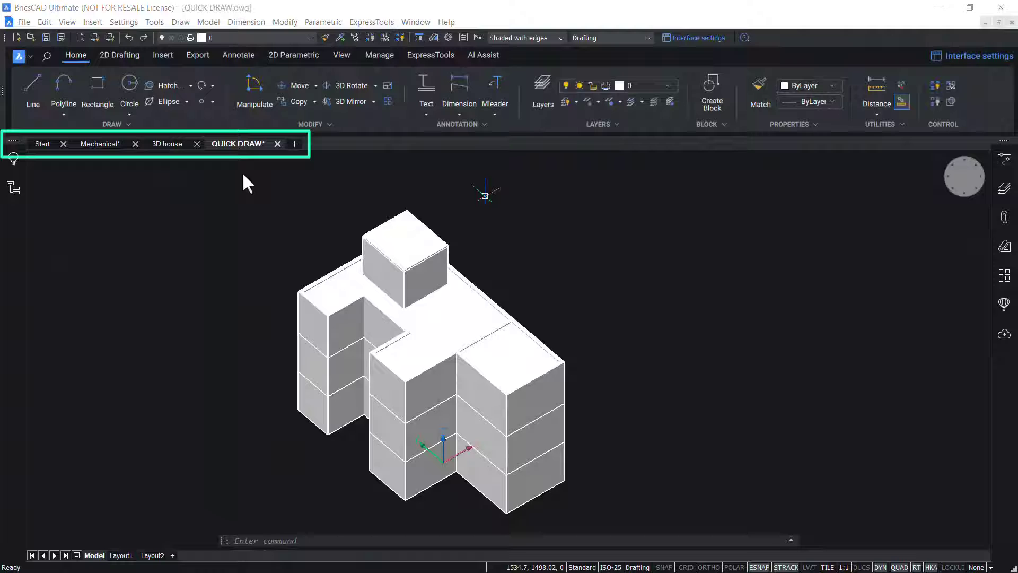
left_click(43, 143)
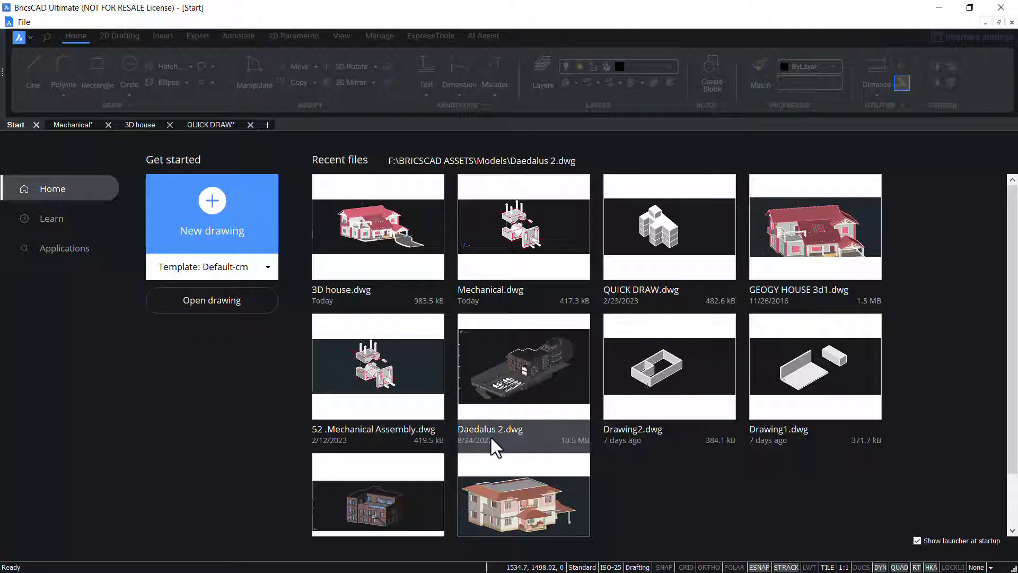
left_click(73, 125)
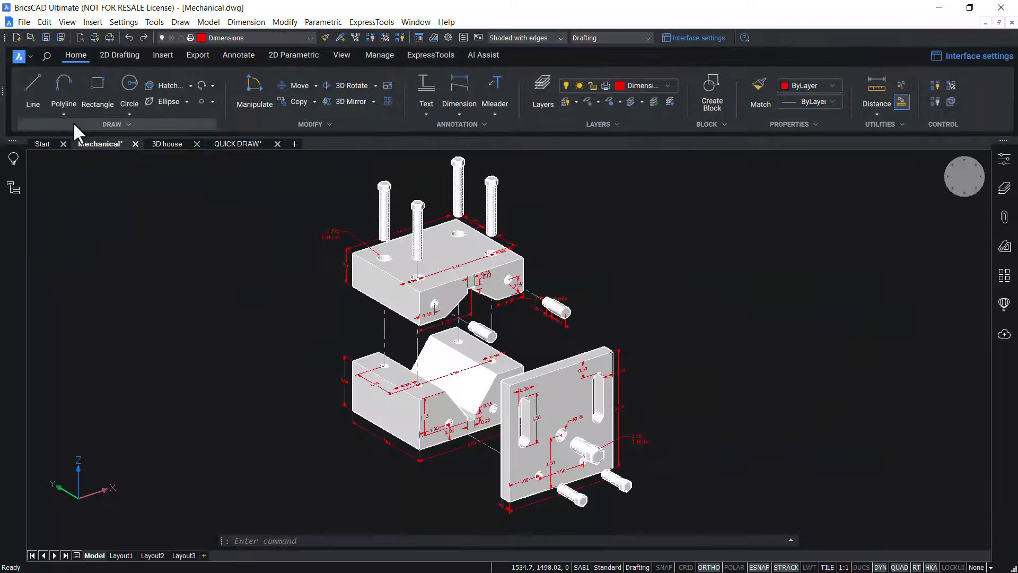
left_click(169, 144)
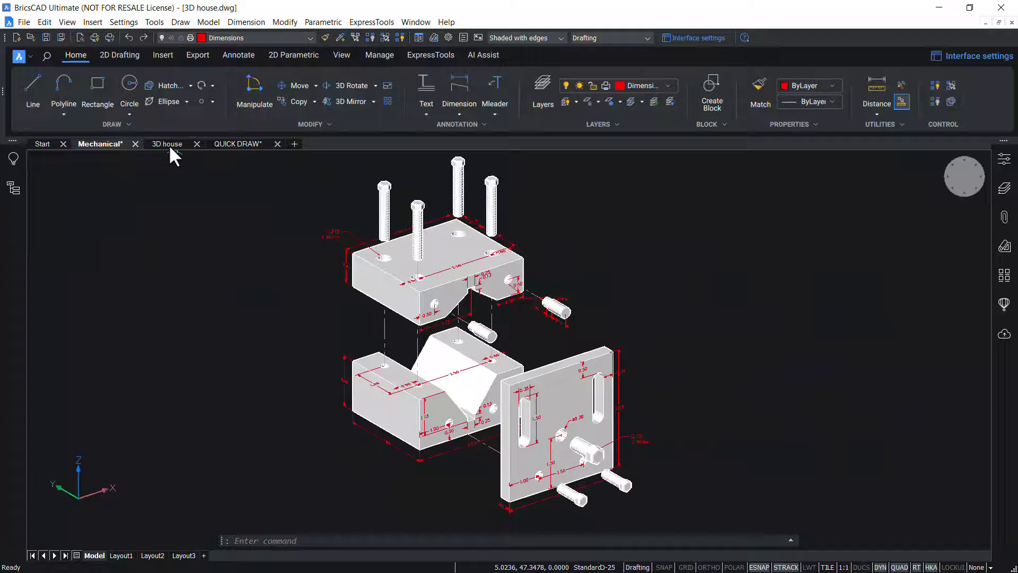
left_click(100, 145)
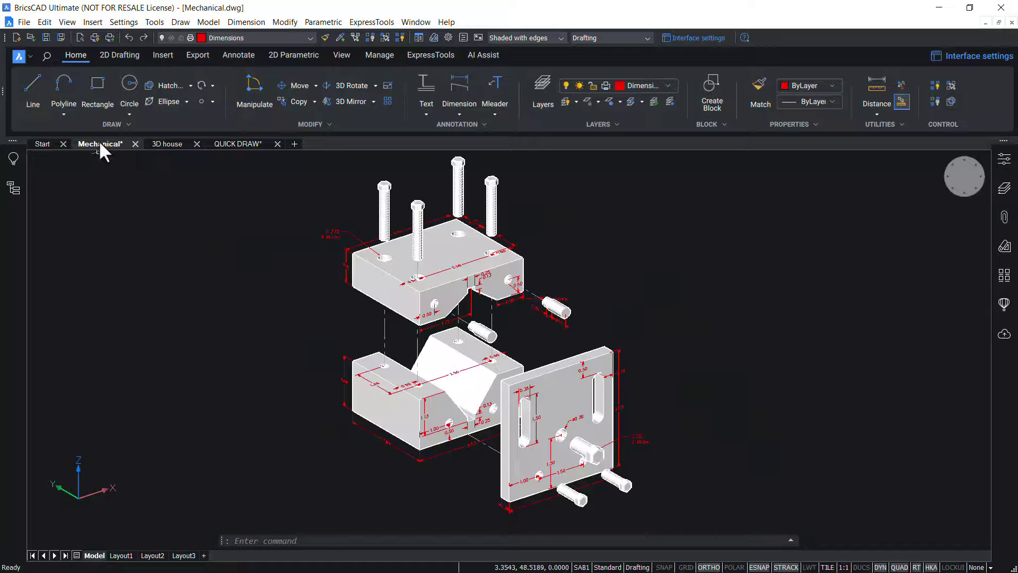
left_click_drag(240, 141, 239, 143)
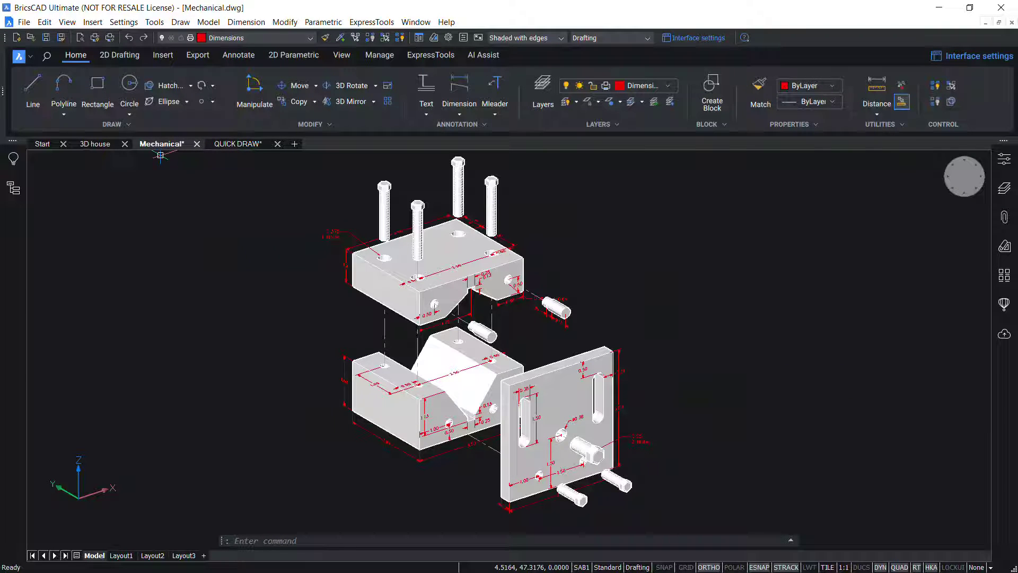
mouse_move(312, 151)
left_mouse_down()
mouse_move(316, 137)
mouse_move(329, 159)
left_mouse_up()
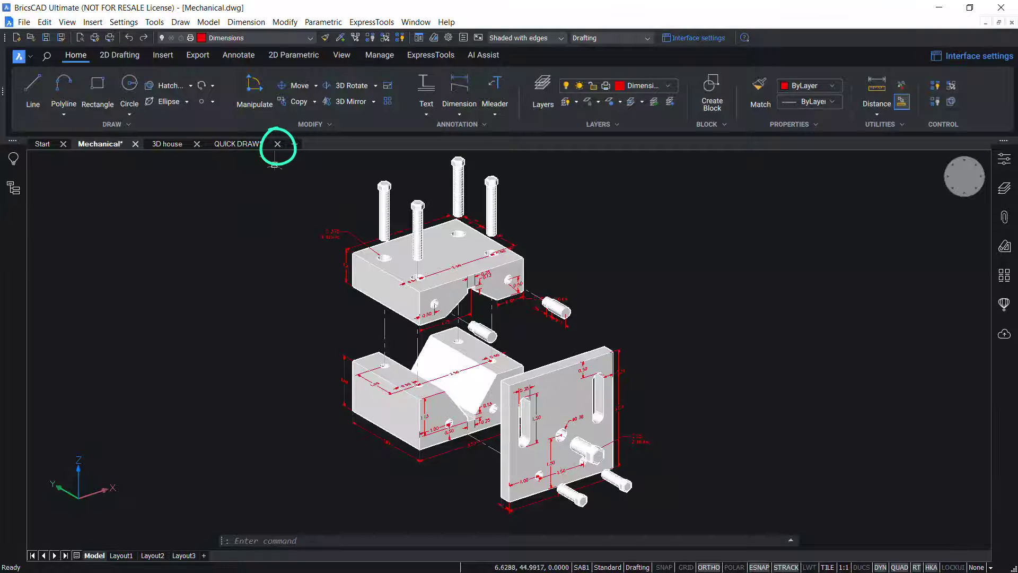
left_click(278, 143)
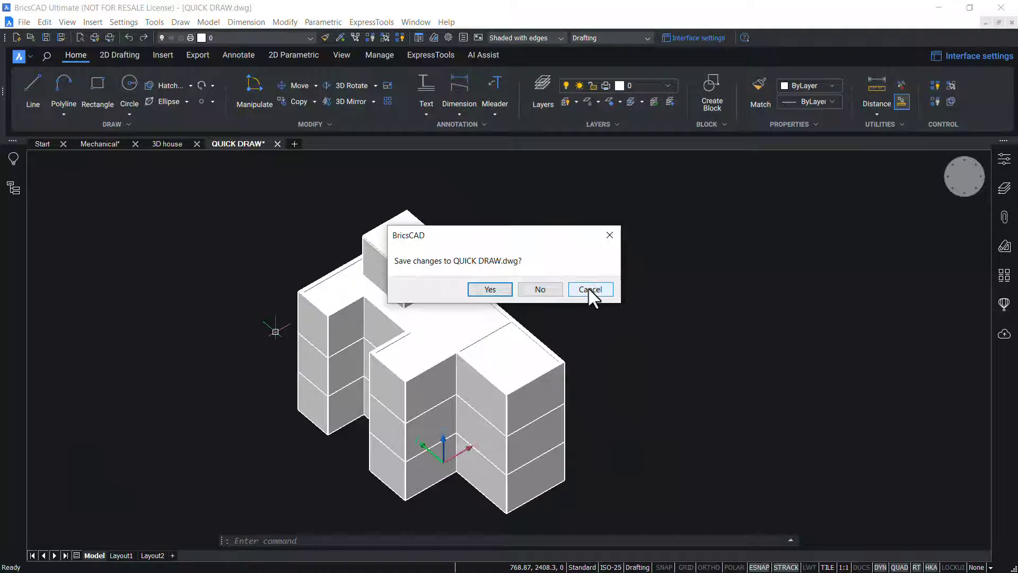
left_click(590, 289)
right_click(238, 143)
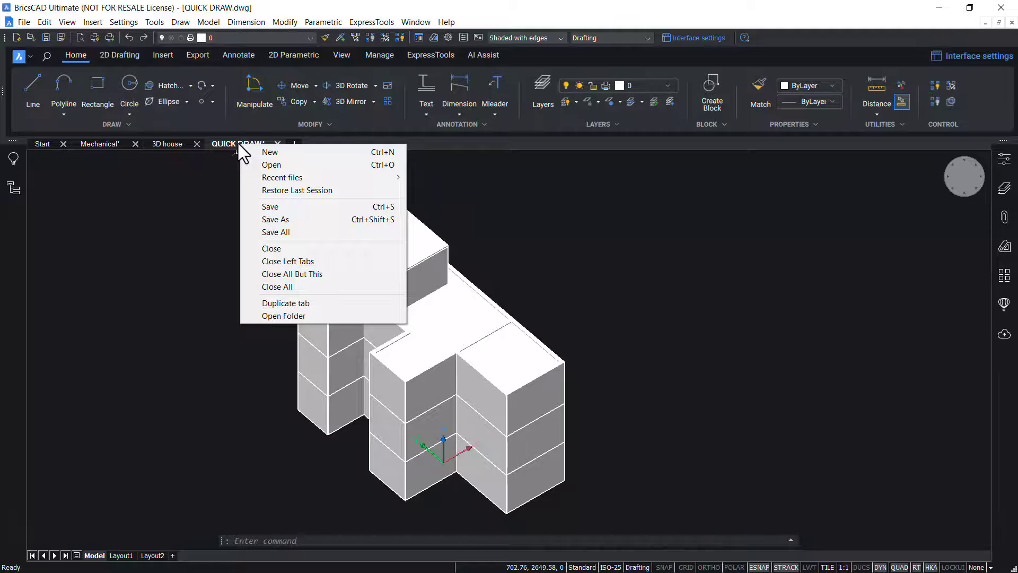
key("Escape")
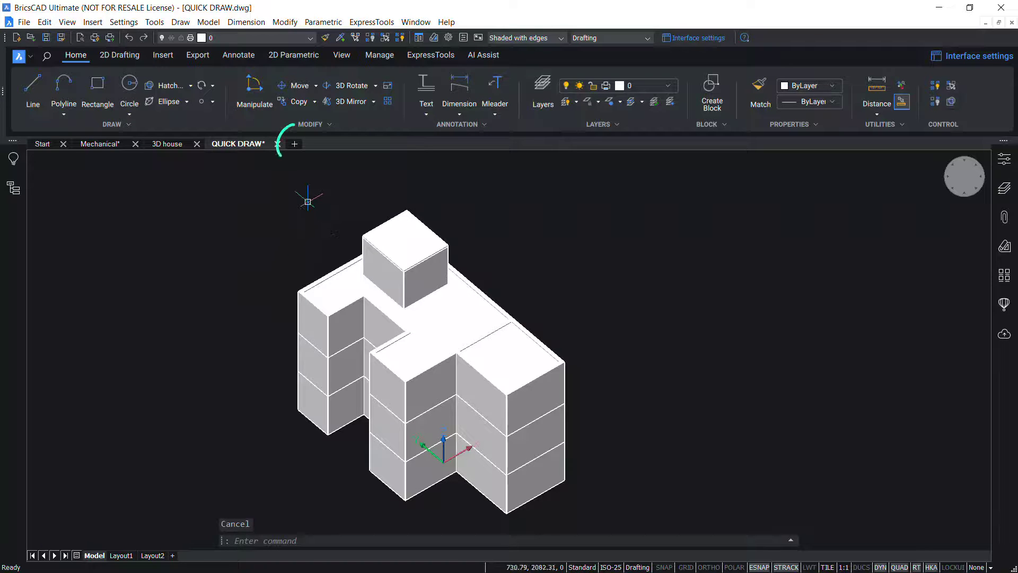
- Start a new empty drawing, then view the Mechanical drawing's Layout1, Layout2 and Layout3 sheets
left_click(294, 145)
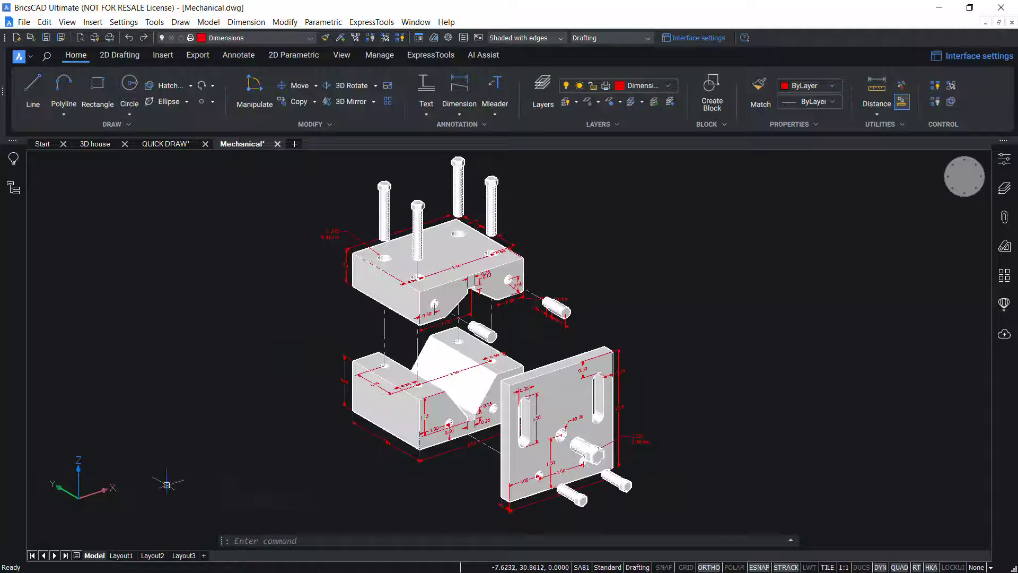
left_click(122, 556)
left_click(151, 556)
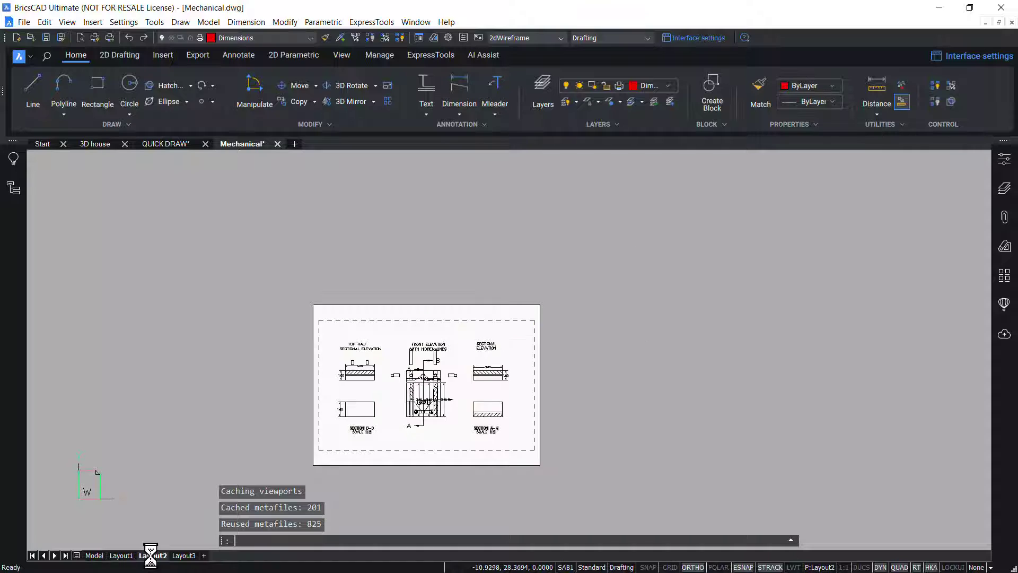
left_click(184, 555)
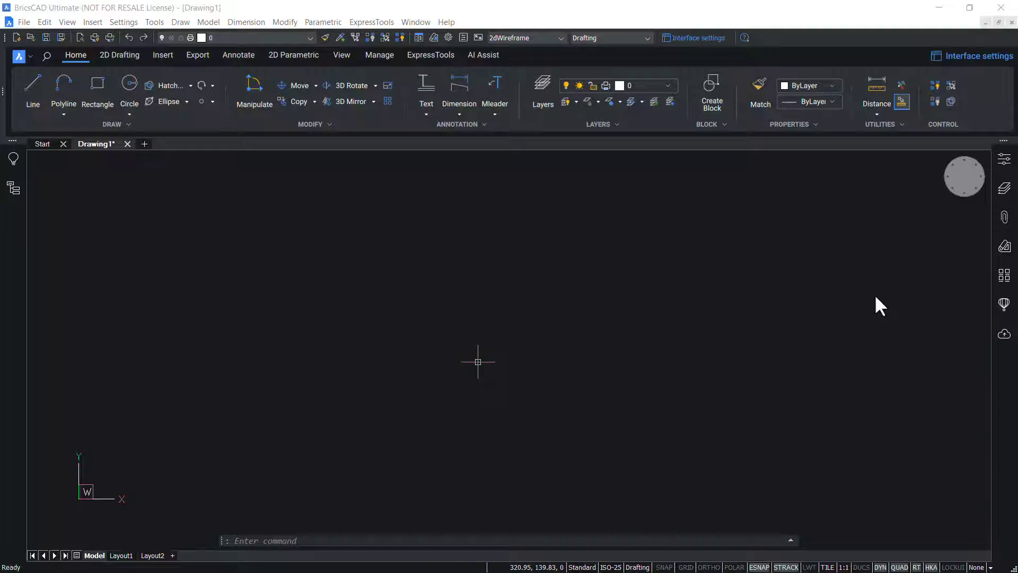
- Open and close the Properties, Layers and Attachments side panels in turn
left_click(1003, 169)
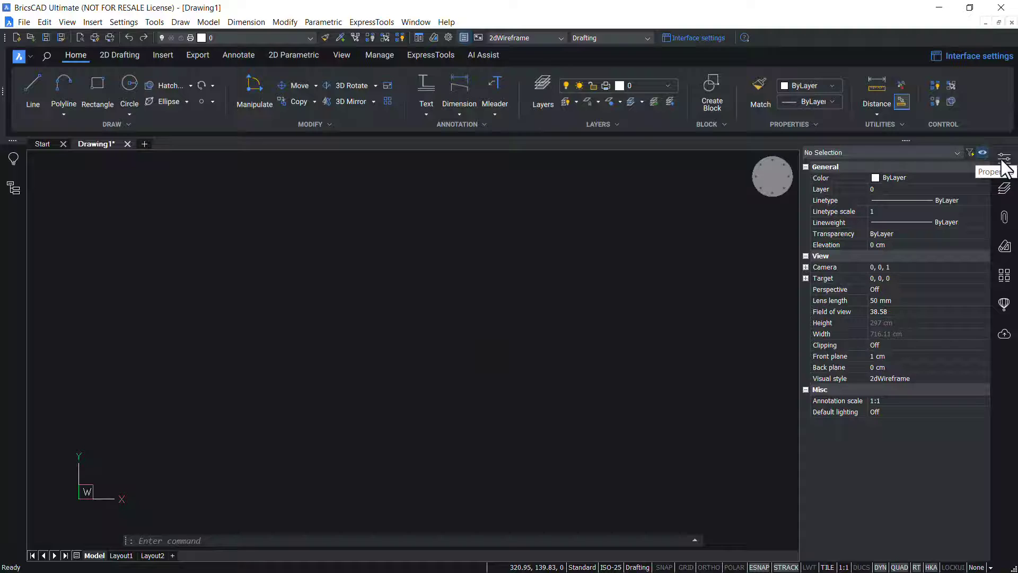
left_click(1004, 172)
left_click(1003, 190)
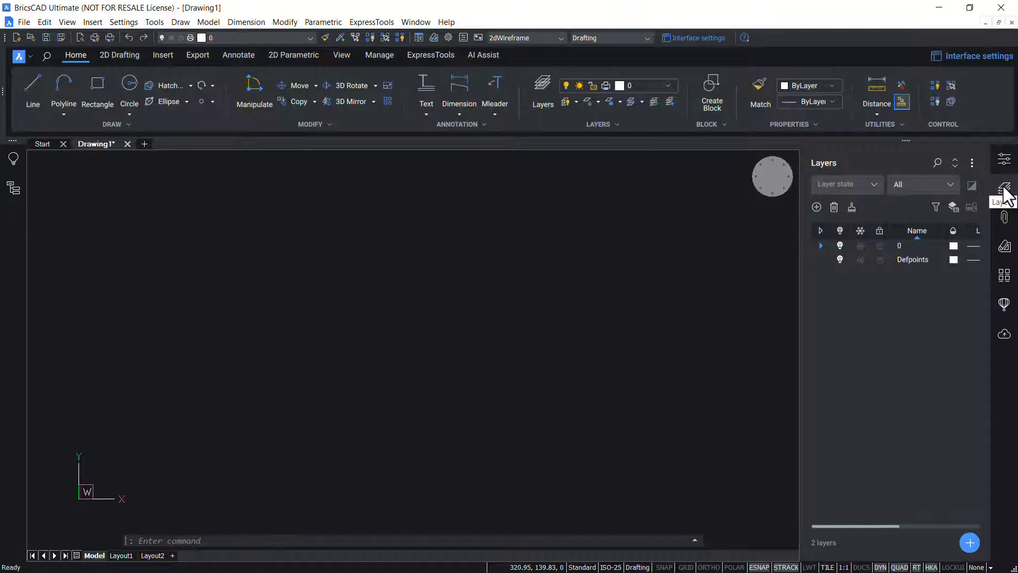
left_click(1005, 192)
left_click(1004, 217)
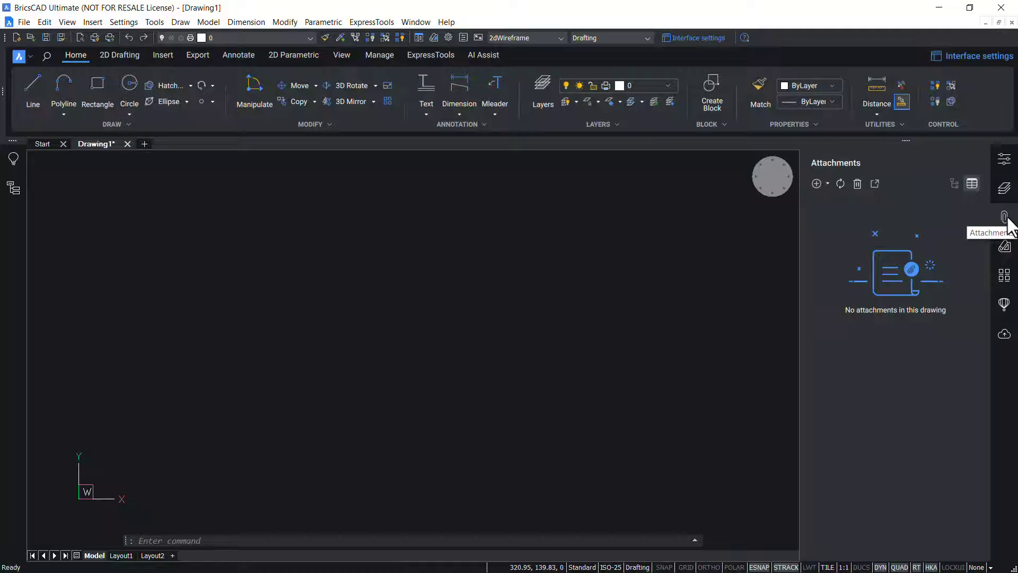
left_click(1006, 219)
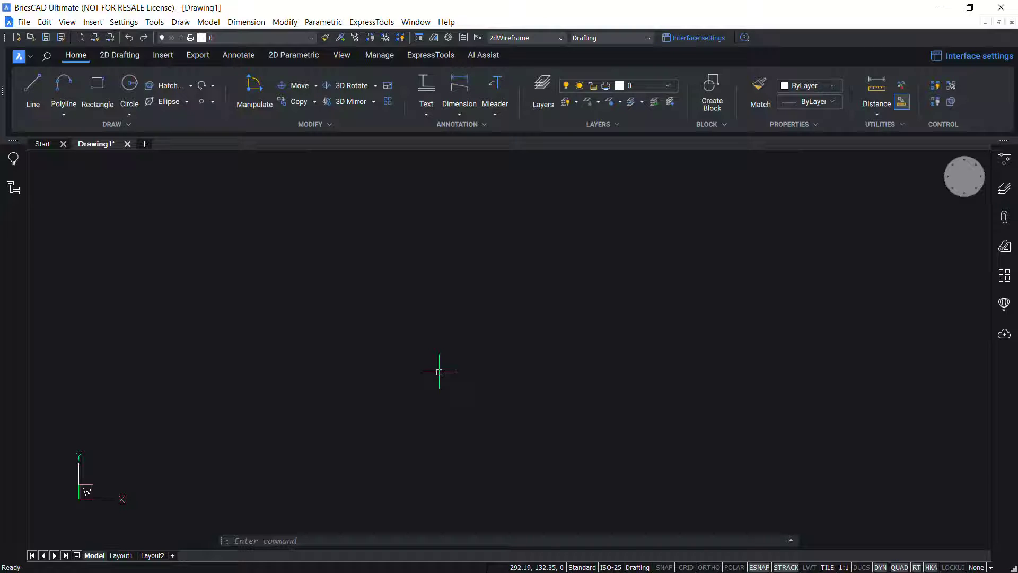
- Dock the Civil Explorer panel from the ribbon's Panels menu
right_click(647, 104)
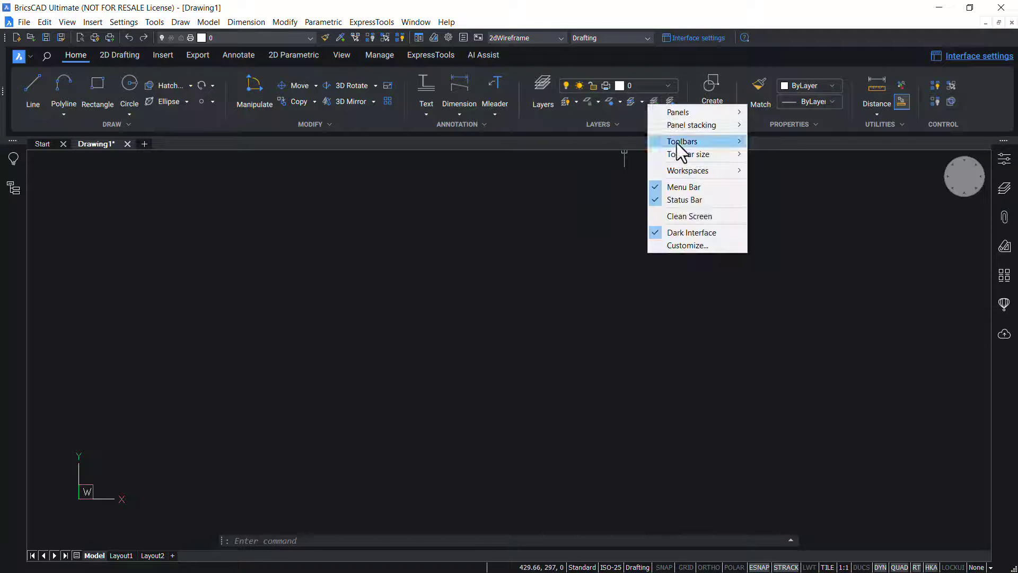
mouse_move(708, 110)
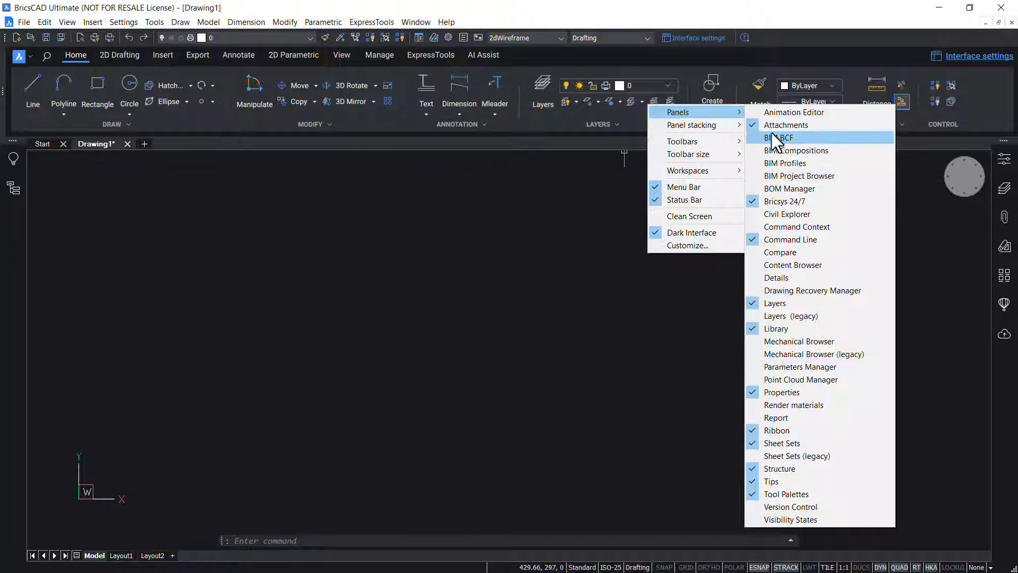
left_click(782, 213)
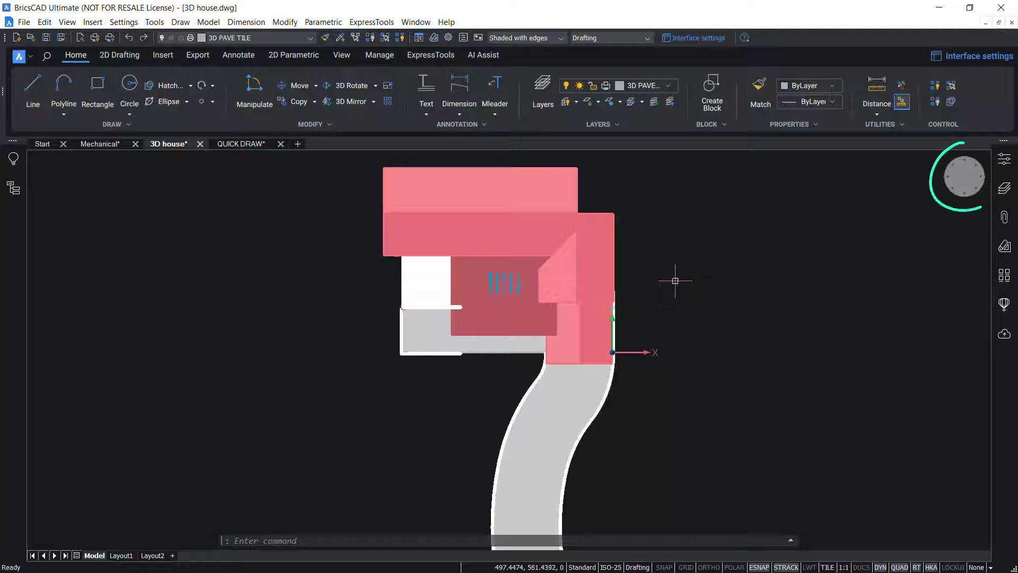
- Orbit the 3D house to the Top Front Right view using the LookFrom widget
mouse_move(943, 189)
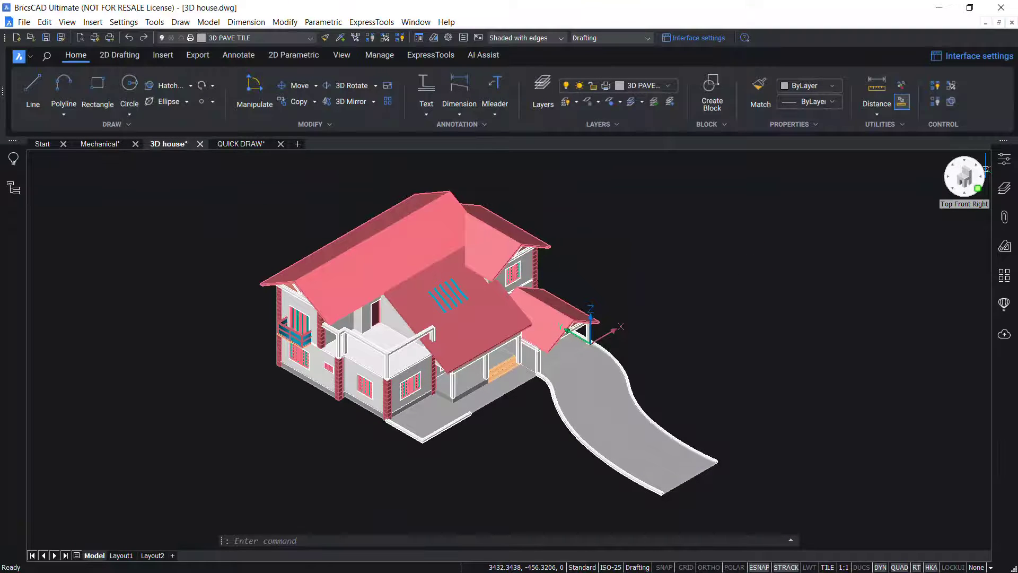
left_click(985, 168)
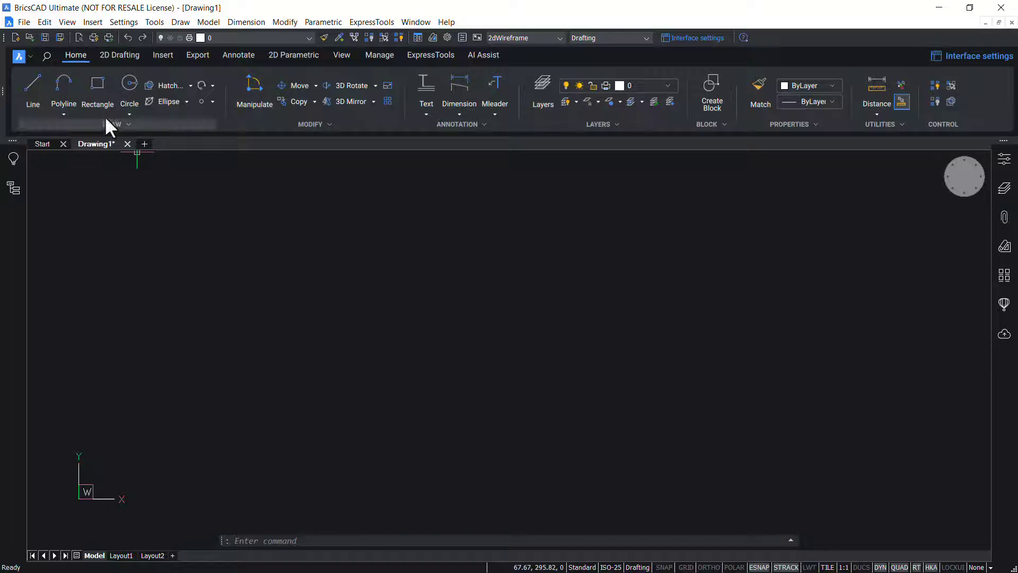
- Draw a two-segment polyline from lower left up to a peak, then gently down right
left_click(61, 83)
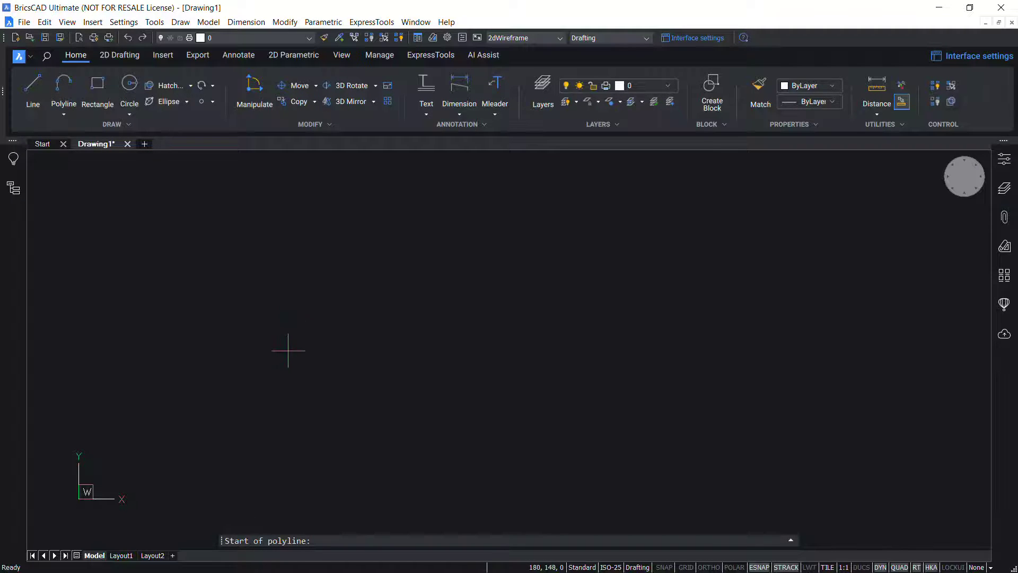
left_click(282, 390)
left_click(470, 236)
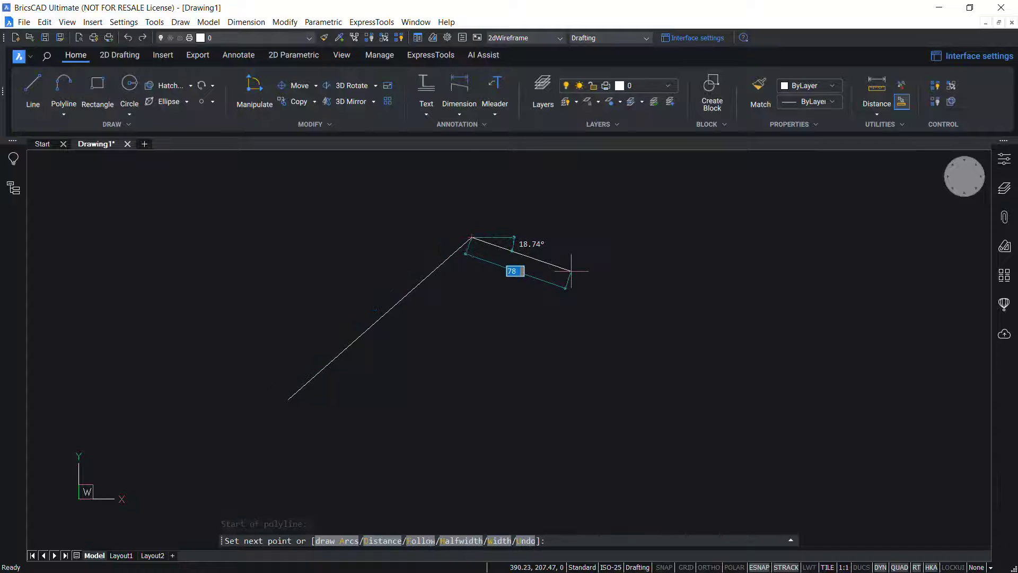
left_click(571, 274)
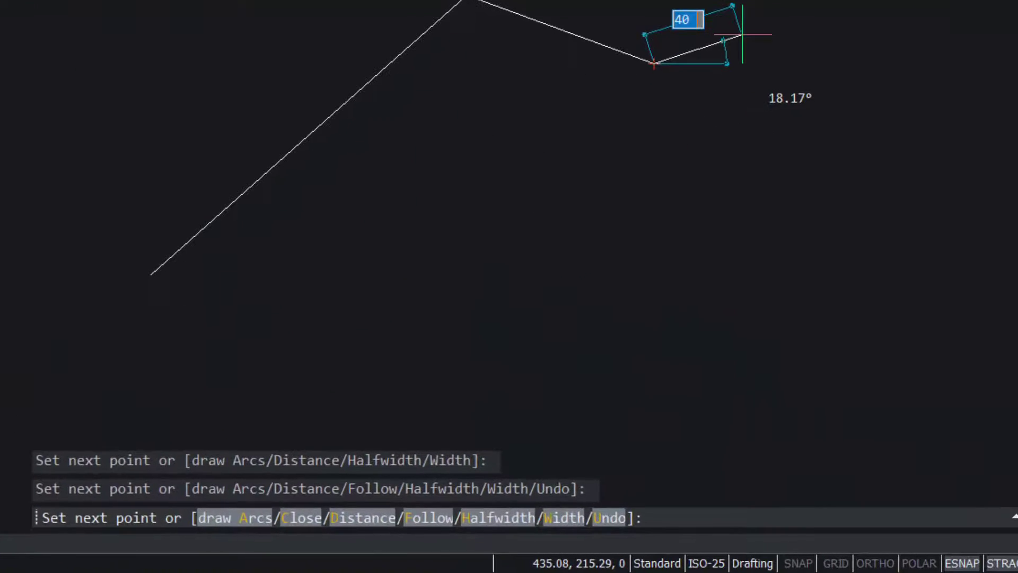
key("Escape")
right_click(396, 525)
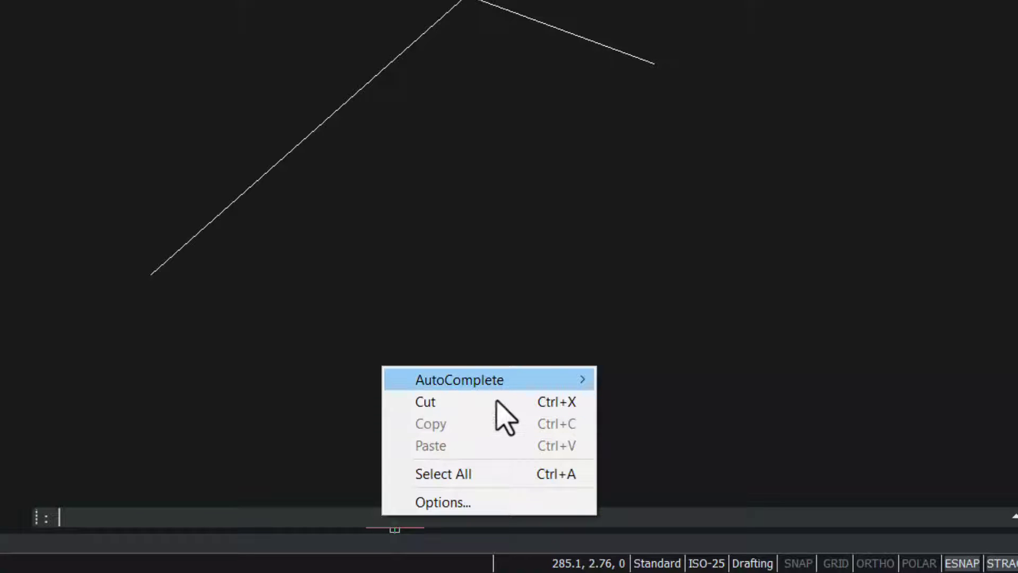
mouse_move(500, 383)
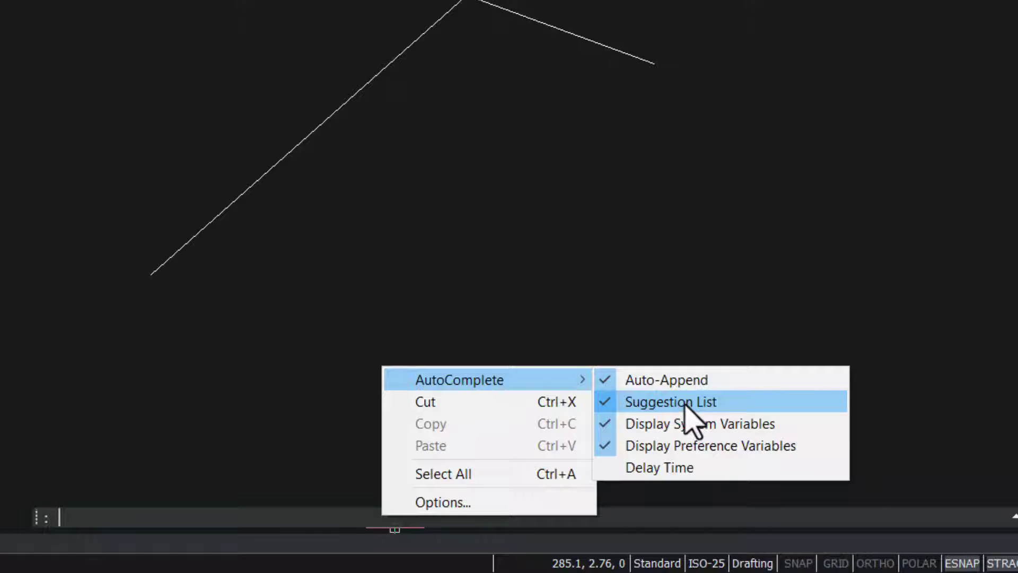
left_click(120, 515)
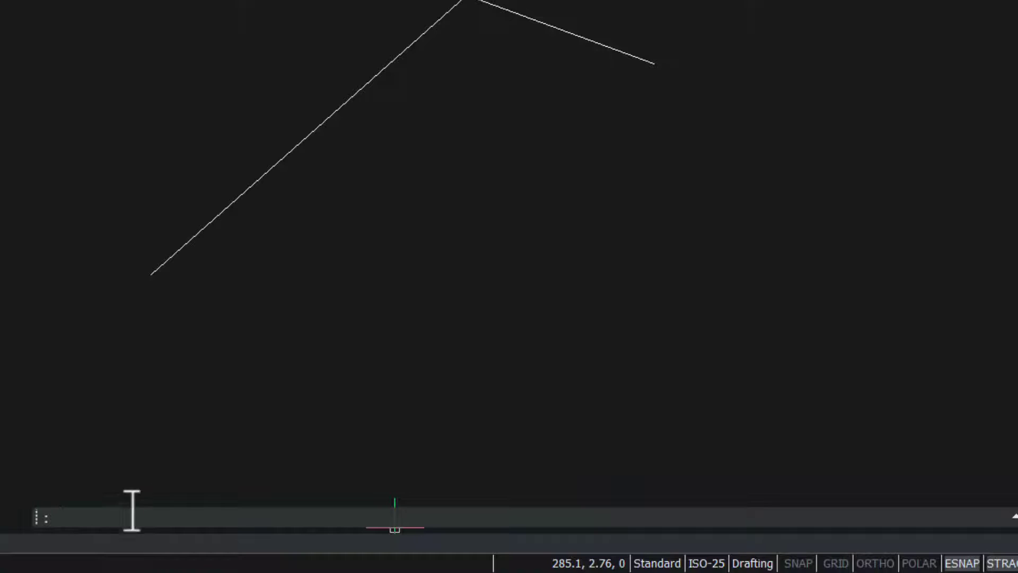
type("d")
key("Escape")
type("dyn")
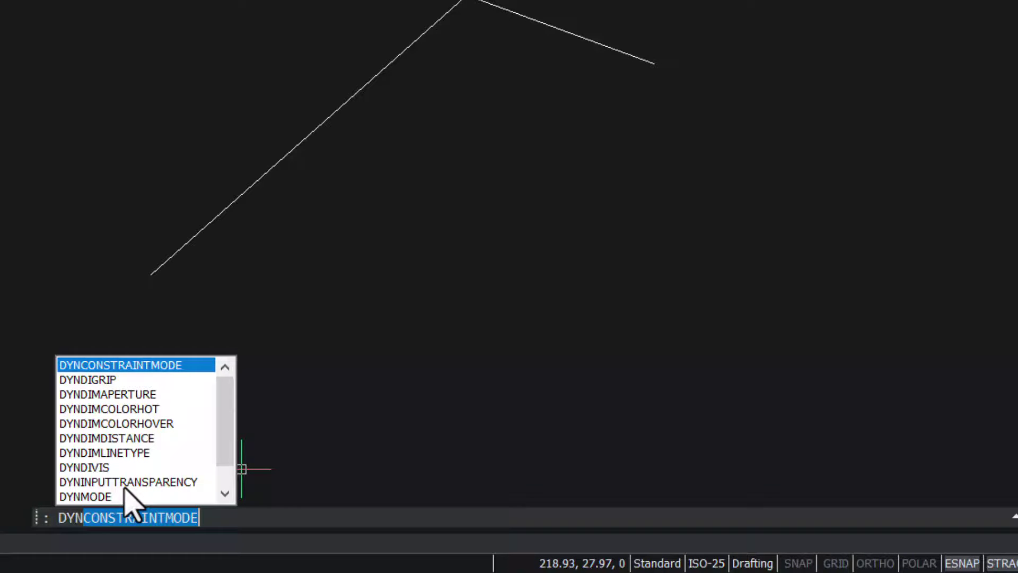
right_click(364, 516)
mouse_move(487, 380)
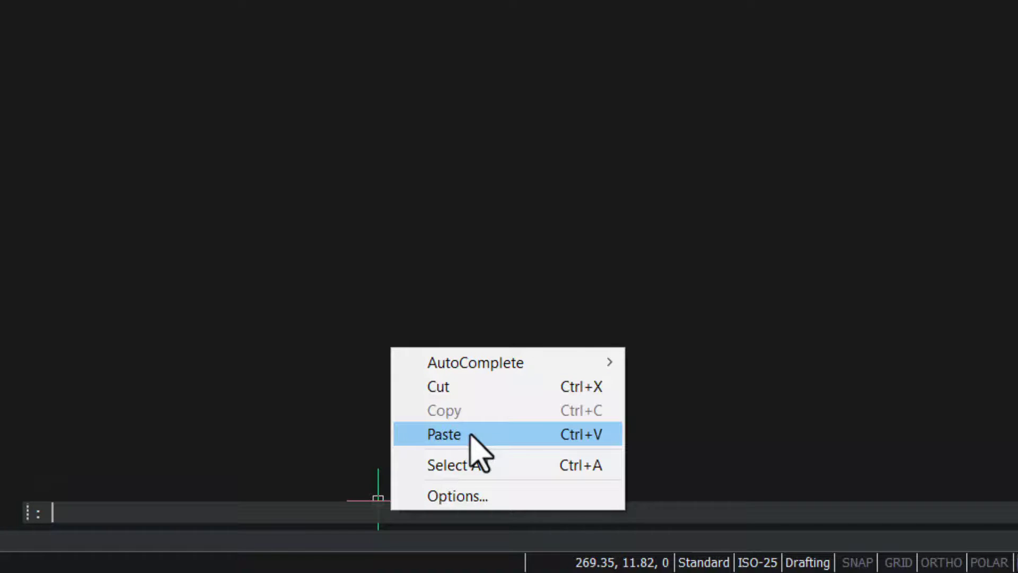
- Review the command-line Settings window, nudging it lower, then close it
left_click(461, 496)
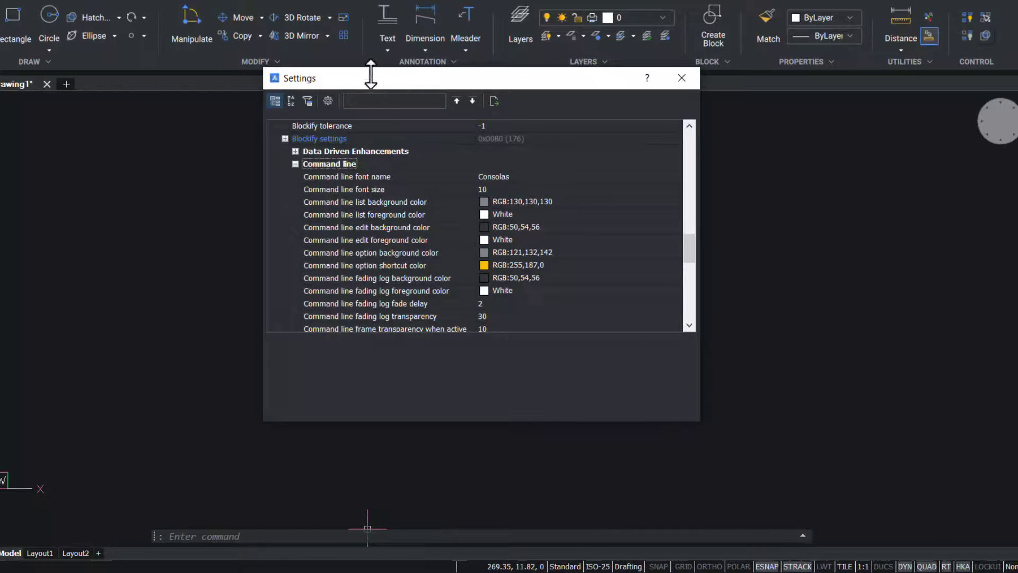
left_click_drag(368, 83, 371, 93)
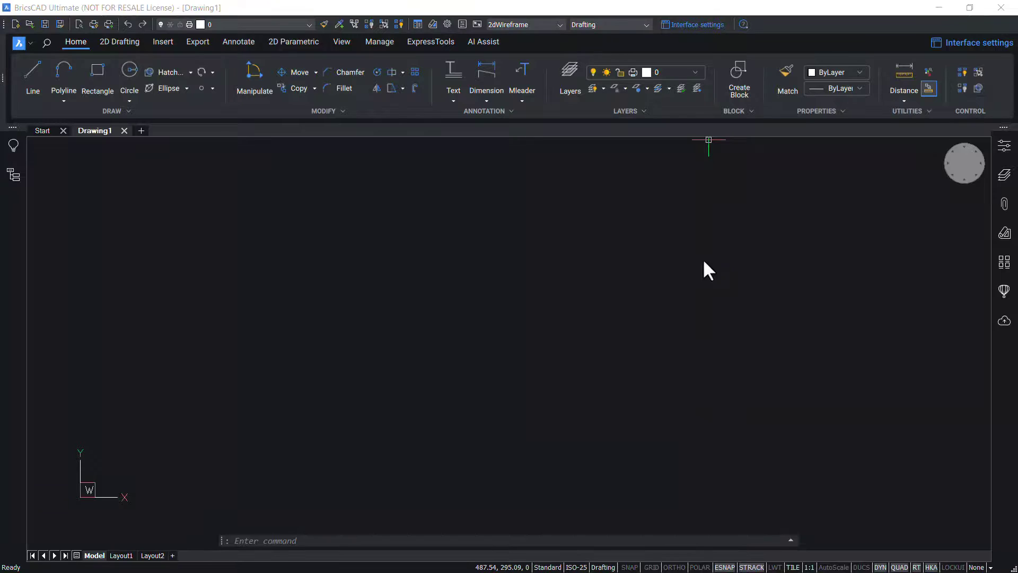
left_click(719, 283)
- Hide and restore the command line with Shift+F2, then show the classic menu bar
key("shift+F2")
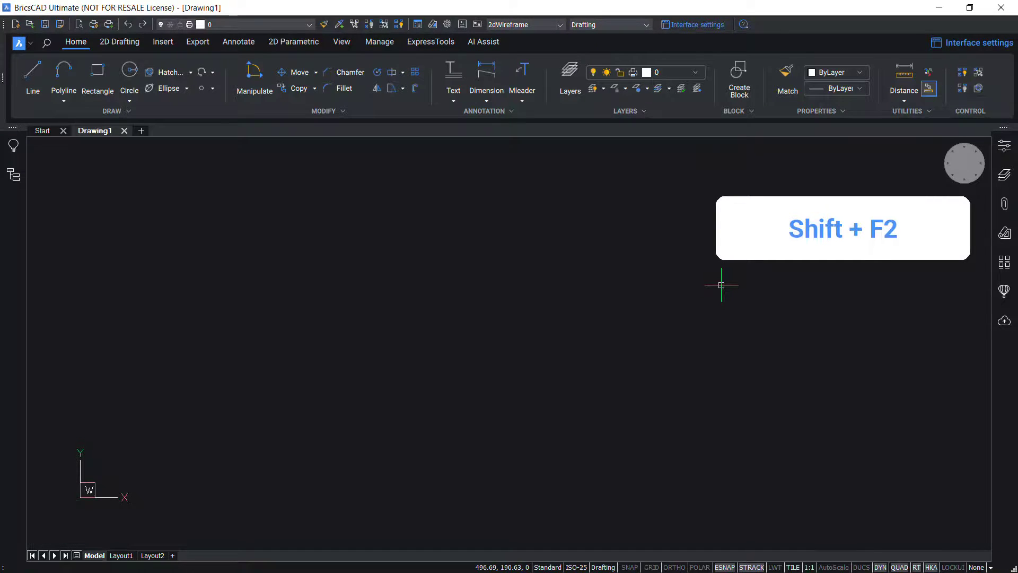
key("shift+F2")
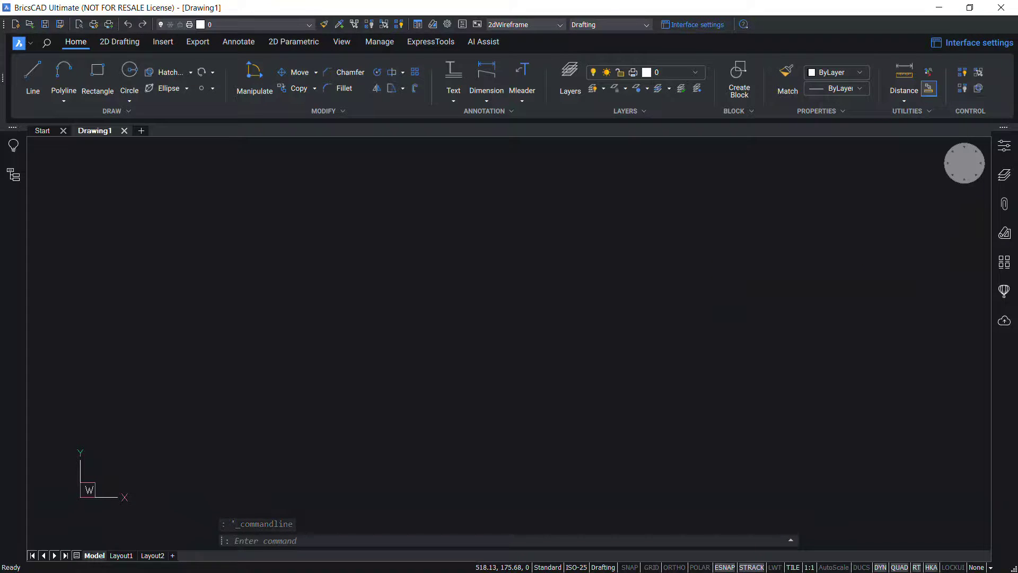
key("alt")
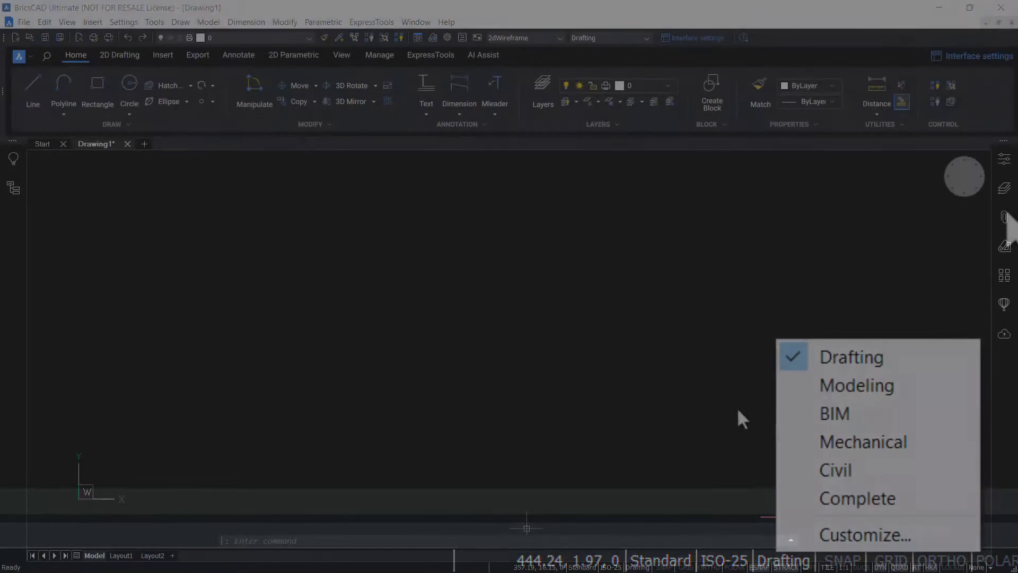
- Keep the Drafting workspace and add the AutoScale item to the status bar
left_click(736, 407)
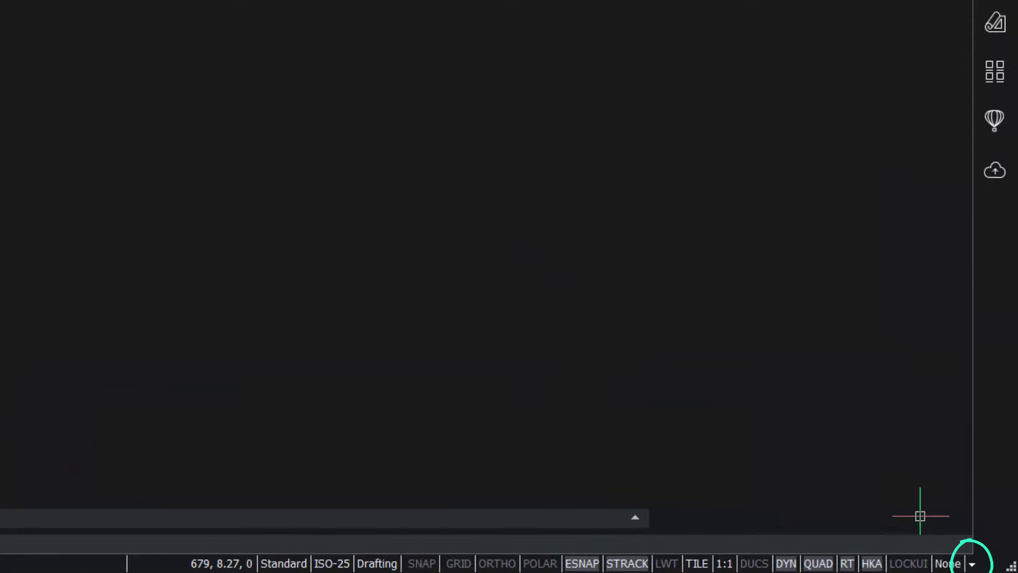
right_click(975, 566)
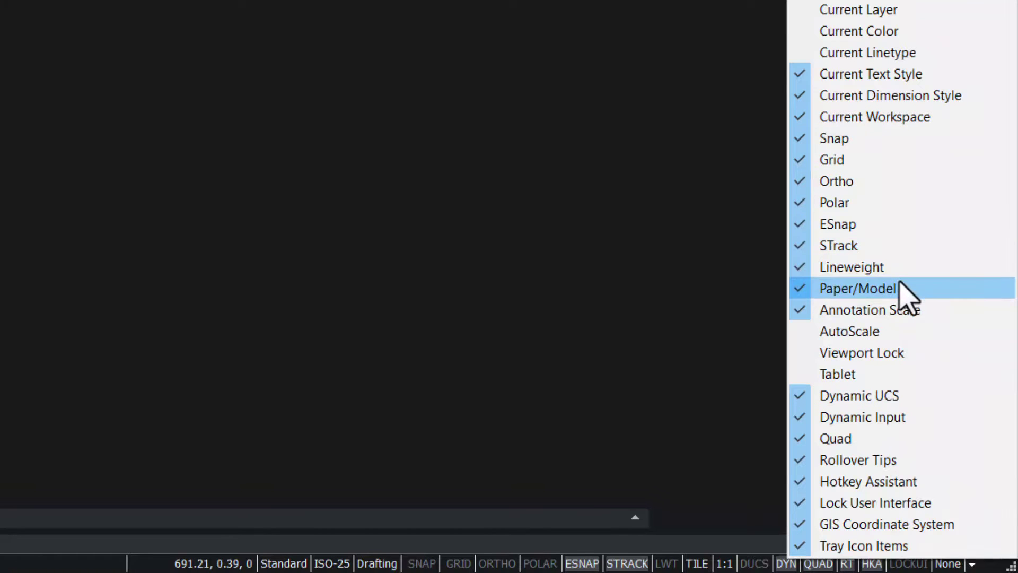
left_click(875, 331)
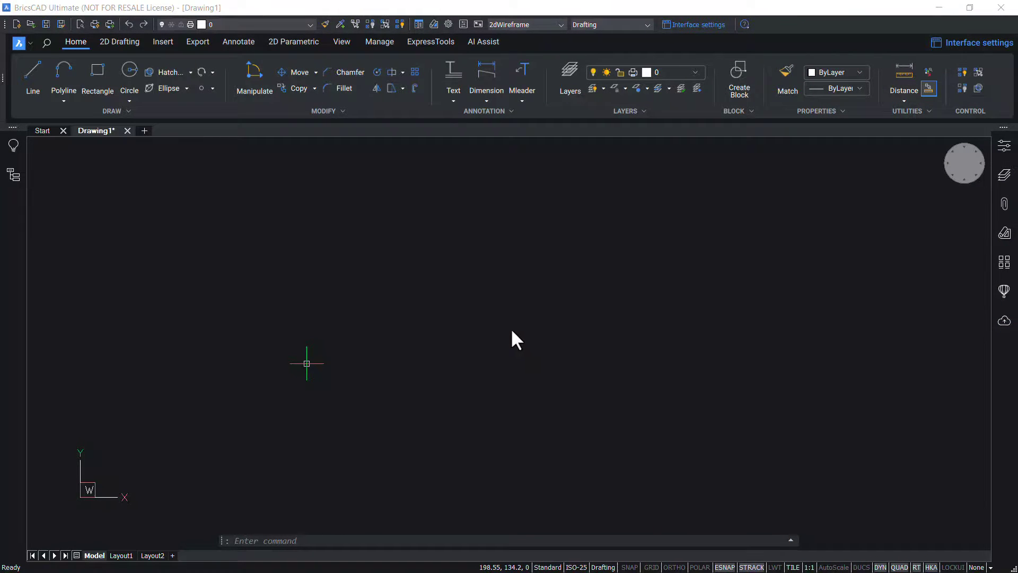
- Run CUSTOMIZE and revert all stored customizations to defaults via Manage your customizations
left_click(290, 540)
type("CUSTOMIZE")
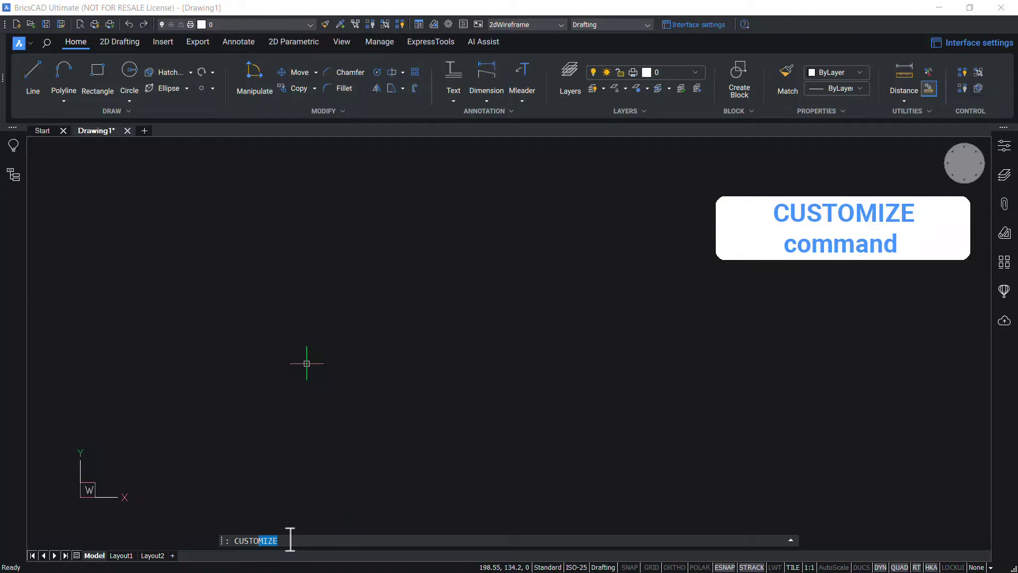
key("Return")
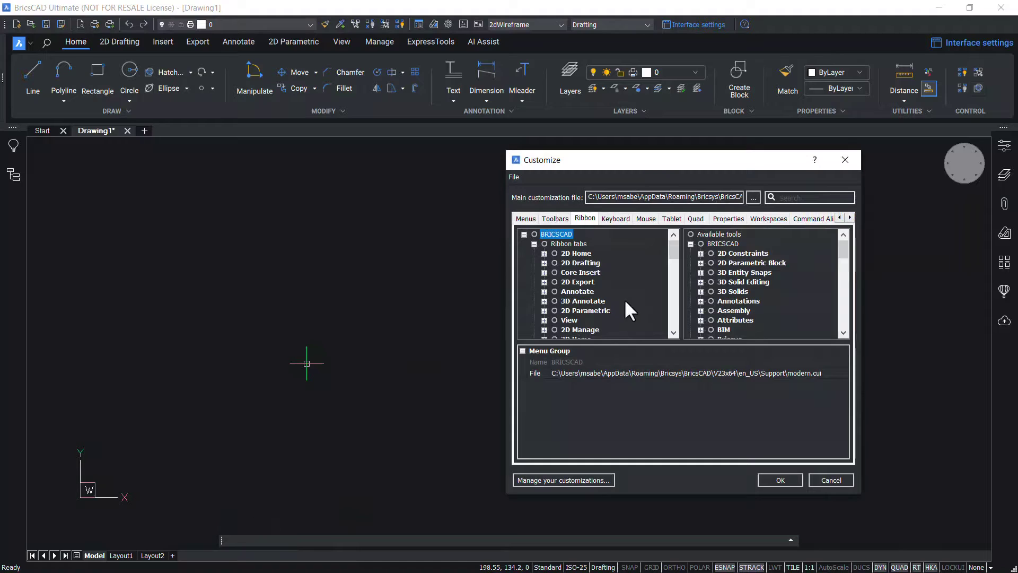
left_click(587, 481)
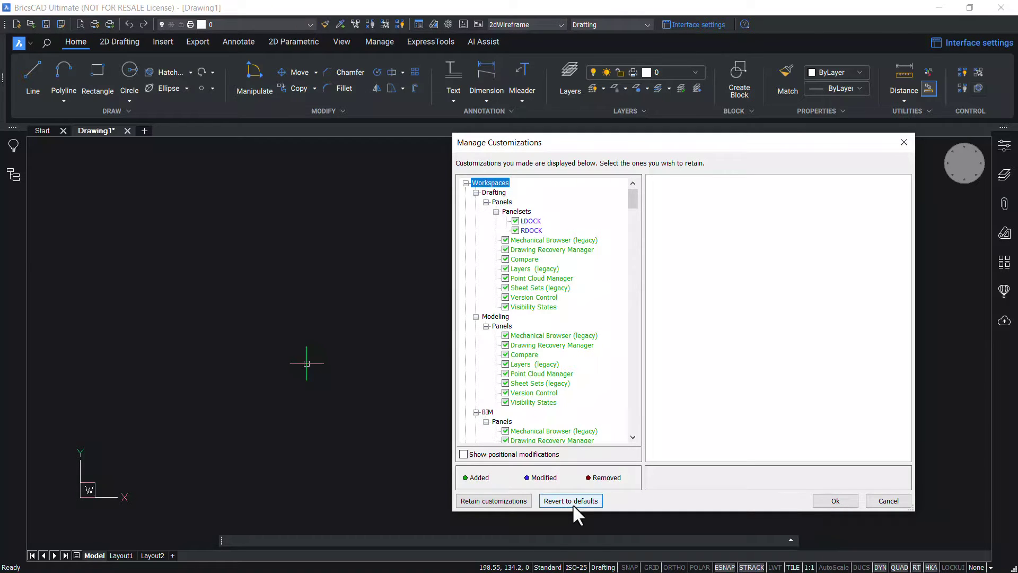
left_click(573, 500)
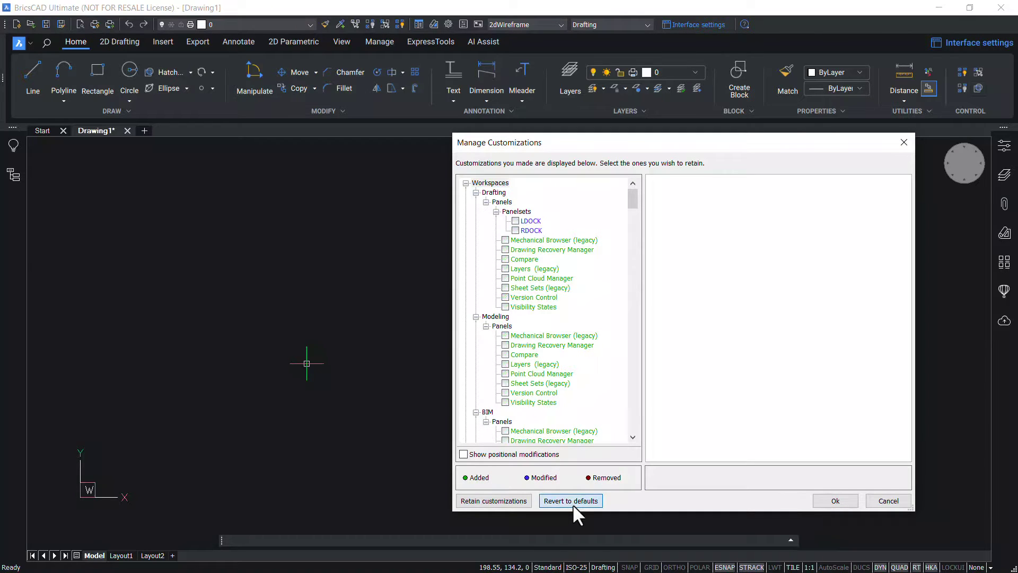
left_click(835, 500)
left_click(788, 476)
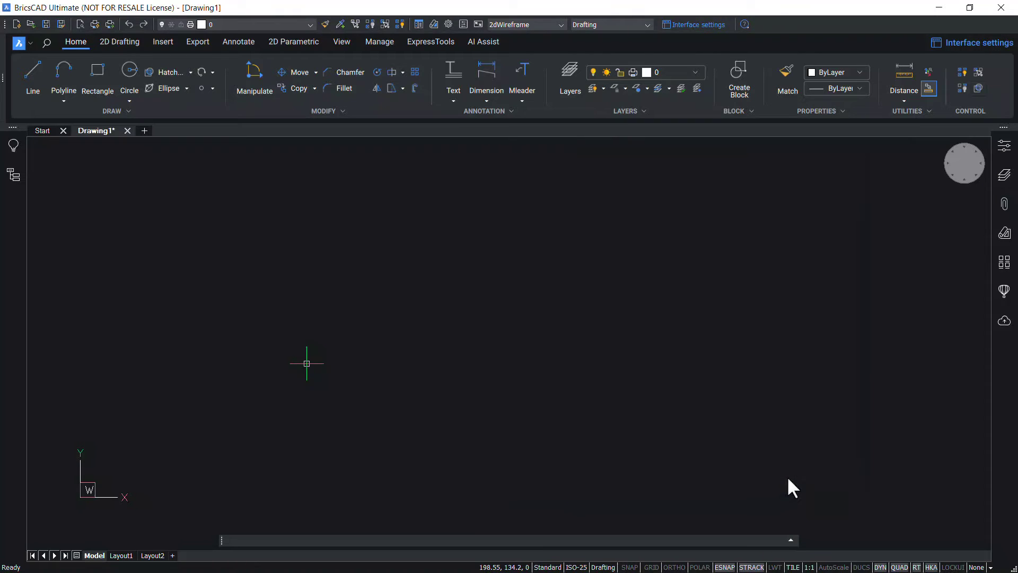